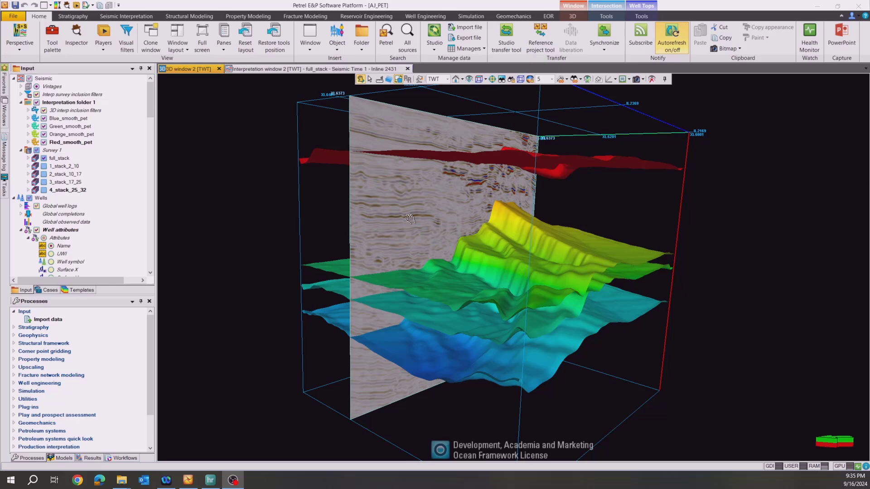
# Inspect the 3D window's seismic horizons, switch the domain to TVD to view the wells, and return it to TWT.
pyautogui.moveTo(492, 257); pyautogui.dragTo(421, 260)
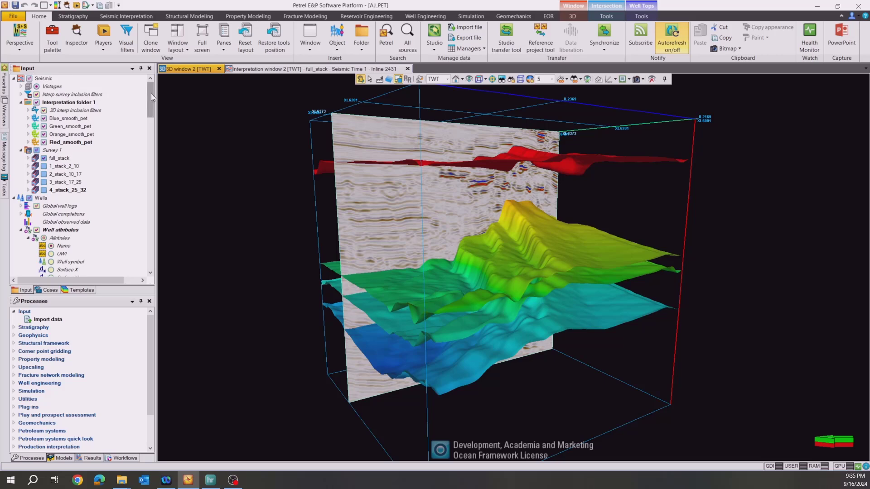
pyautogui.moveTo(151, 93); pyautogui.dragTo(151, 175)
pyautogui.moveTo(517, 132); pyautogui.dragTo(520, 158)
pyautogui.click(448, 79)
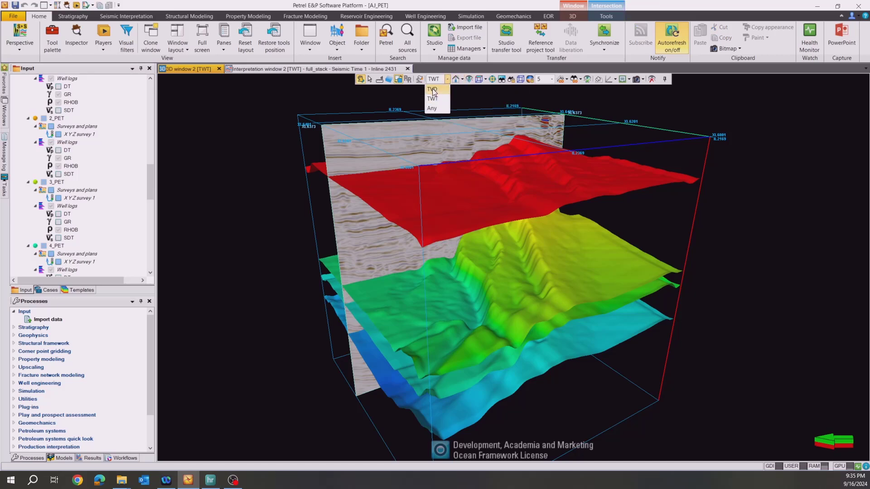
pyautogui.click(434, 91)
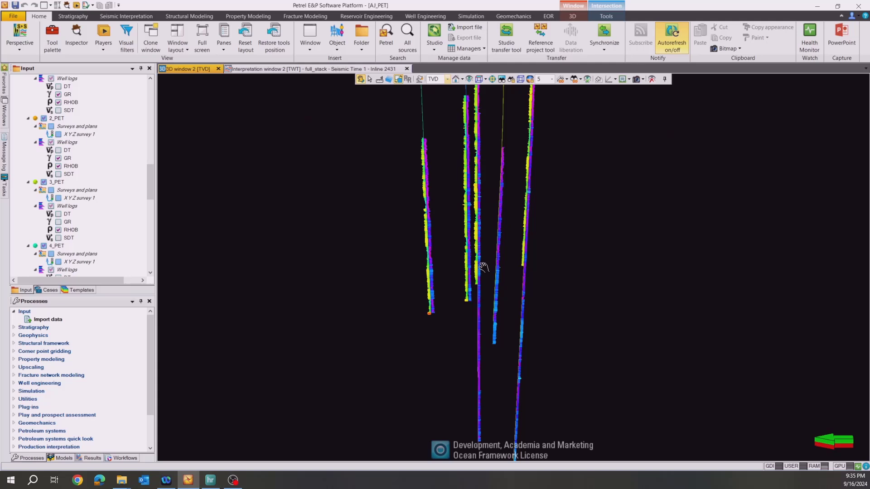
pyautogui.click(447, 80)
pyautogui.click(434, 101)
pyautogui.moveTo(456, 292); pyautogui.dragTo(435, 272)
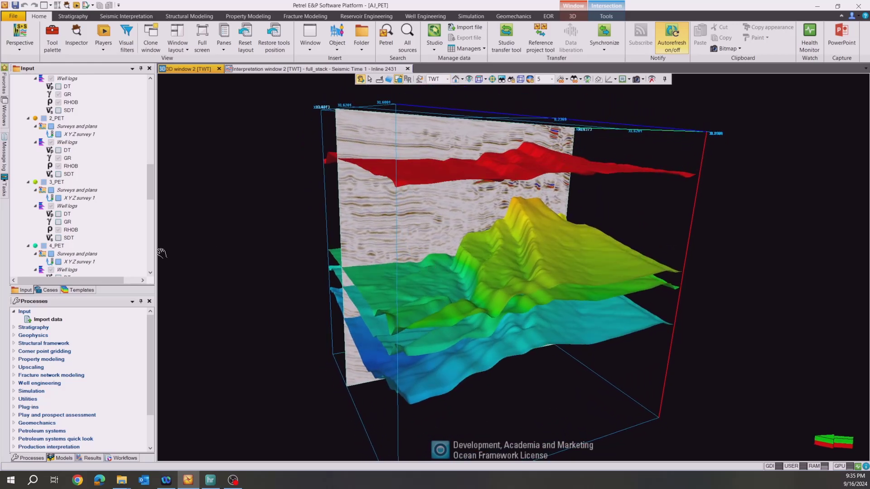
# Check the GeoSoftware Plug-in's version and installation details in the Ocean Plug-in Manager, and close the manager.
pyautogui.click(17, 16)
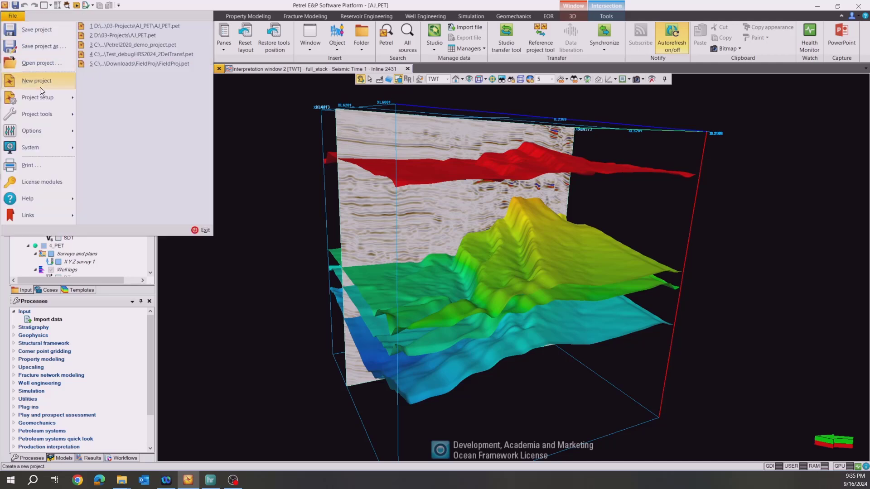
pyautogui.click(45, 136)
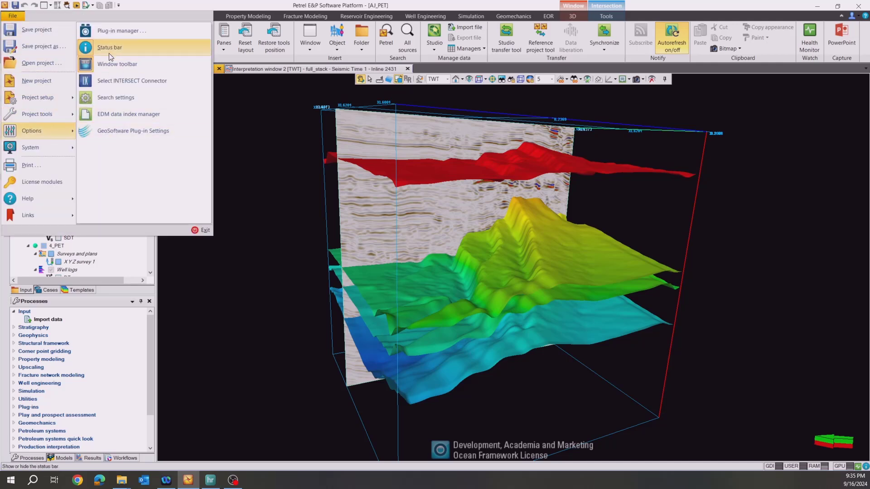
pyautogui.click(112, 32)
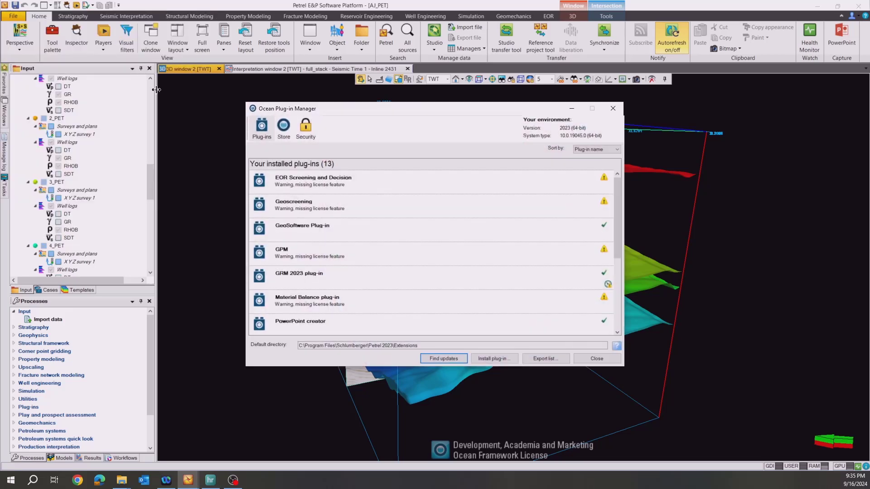
pyautogui.click(359, 234)
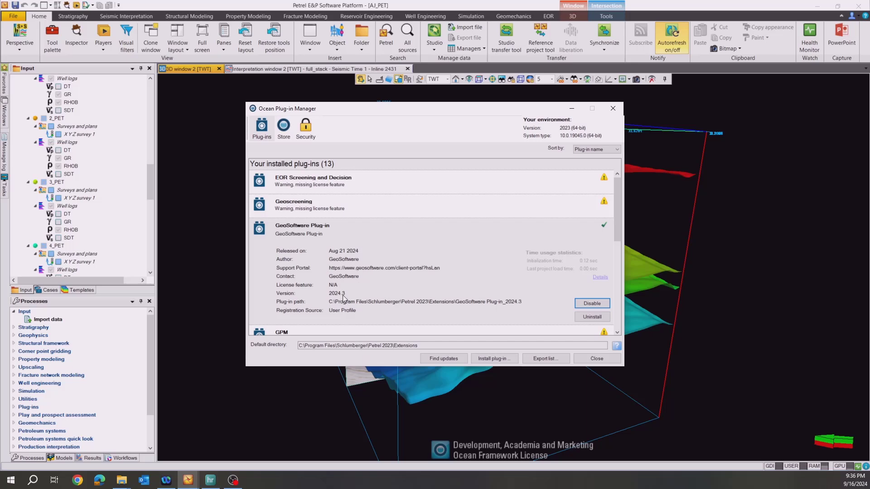
pyautogui.click(613, 108)
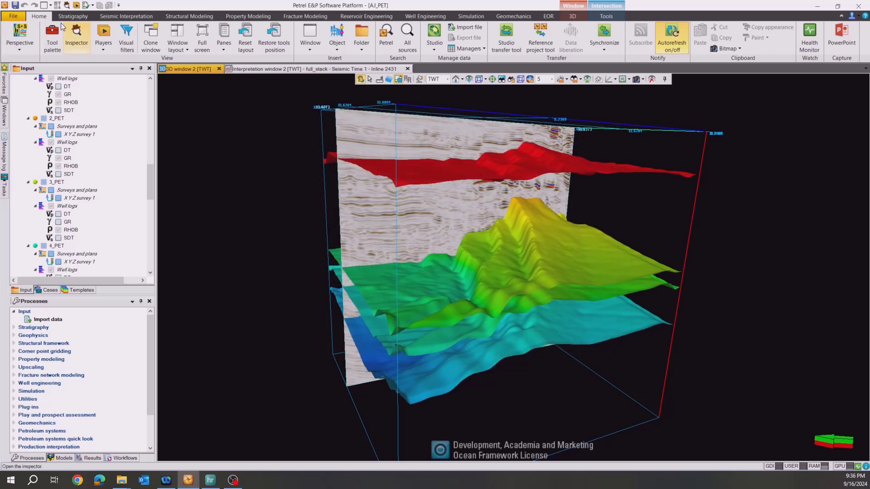
# Review the server status and connection mode in the GeoSoftware Plug-in Settings, and close them.
pyautogui.click(13, 17)
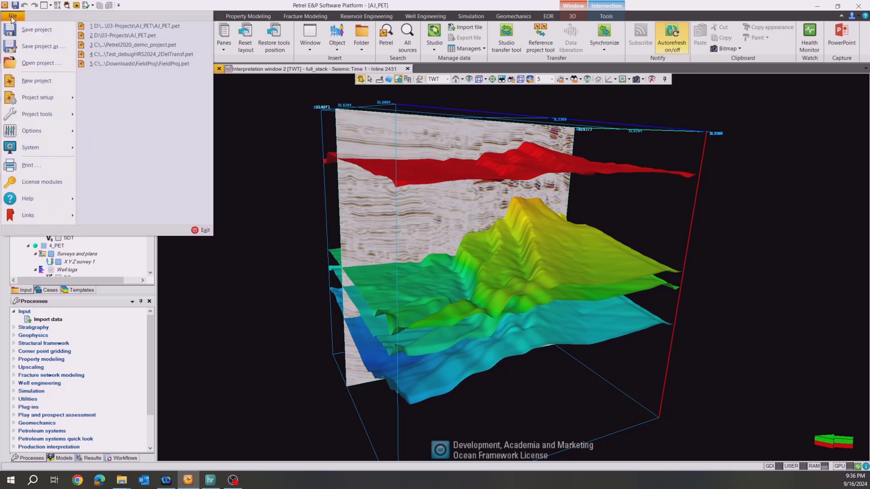
pyautogui.moveTo(45, 129)
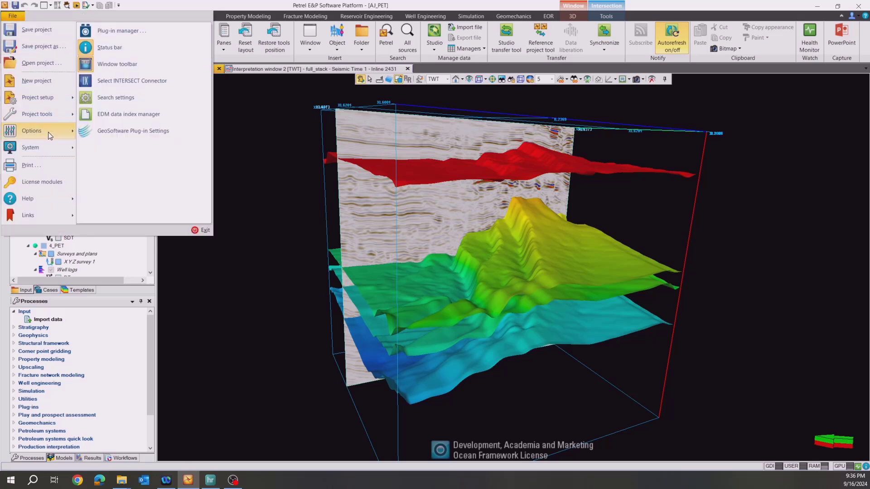
pyautogui.click(121, 132)
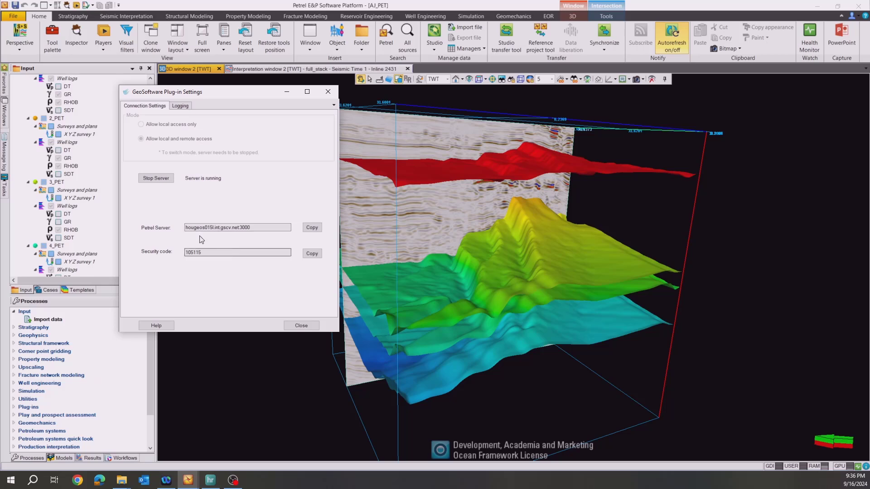
pyautogui.click(301, 326)
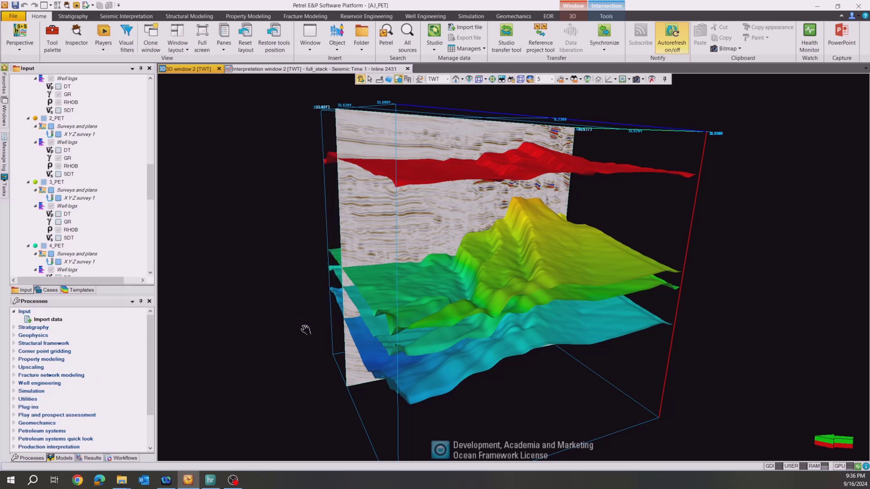
# Switch to HampsonRussell Geoview and look through the test project's well, seismic and horizon data.
pyautogui.click(210, 479)
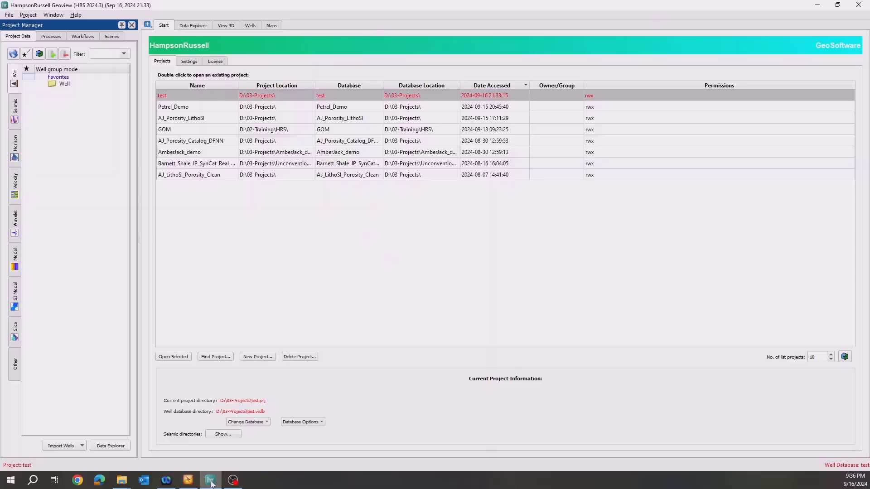
pyautogui.click(193, 26)
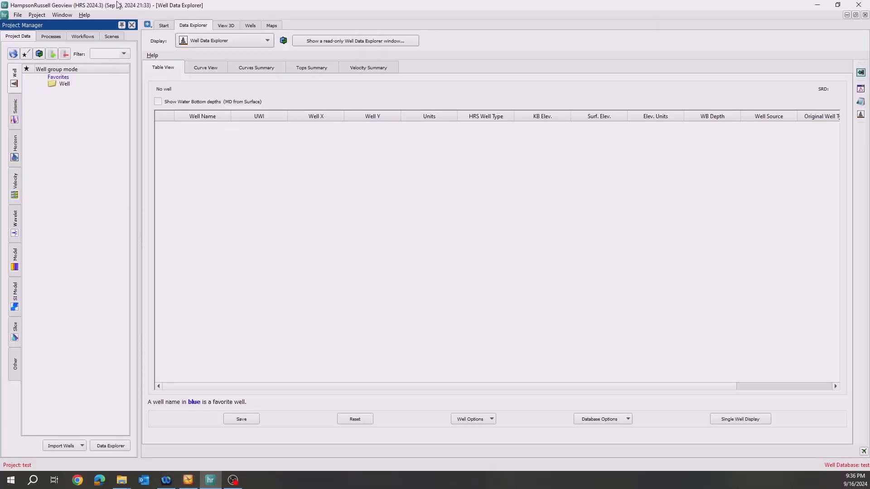
pyautogui.click(14, 119)
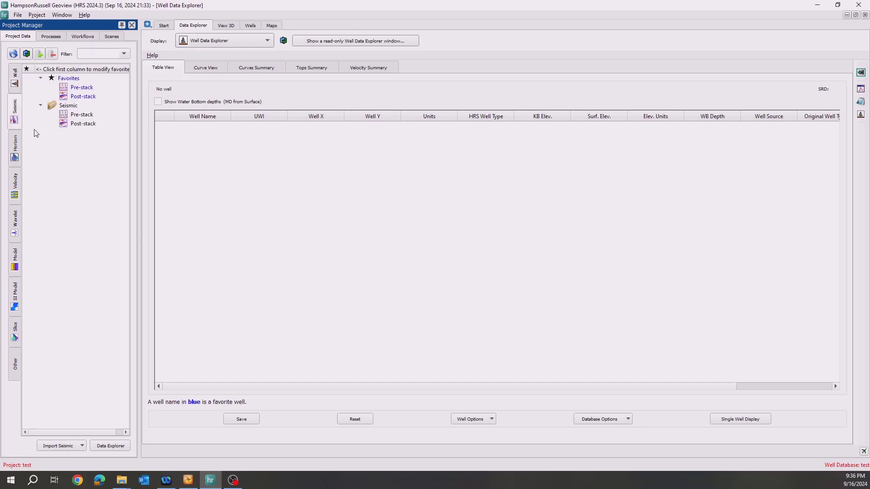
pyautogui.click(14, 150)
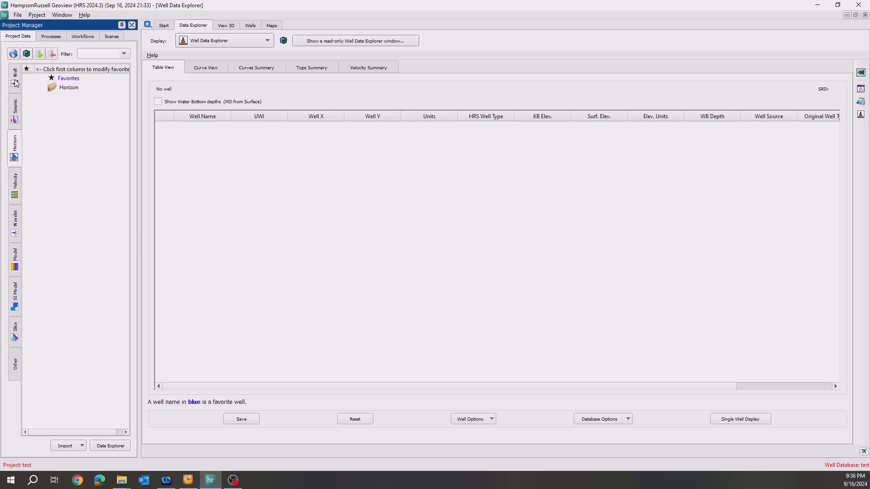
# Start a seismic import from Petrel via the GeoSoftware Plugin, using a local connection to the AJ_PET.pet project.
pyautogui.click(14, 114)
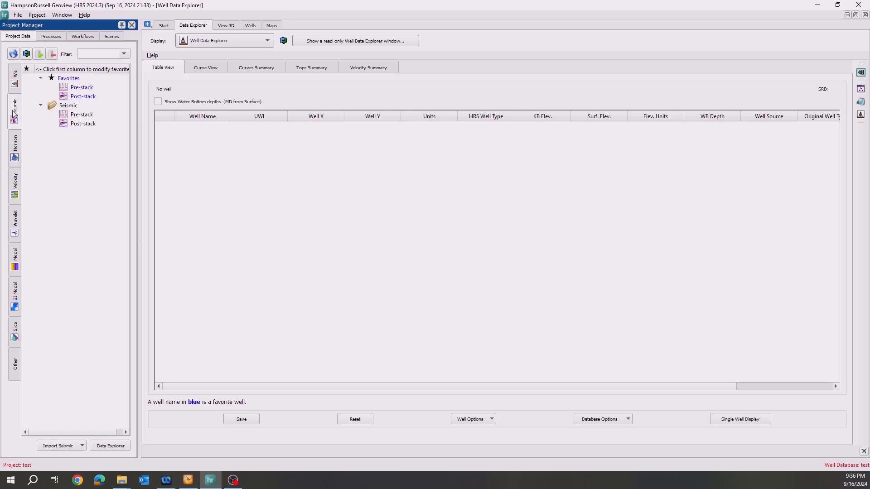
pyautogui.click(70, 449)
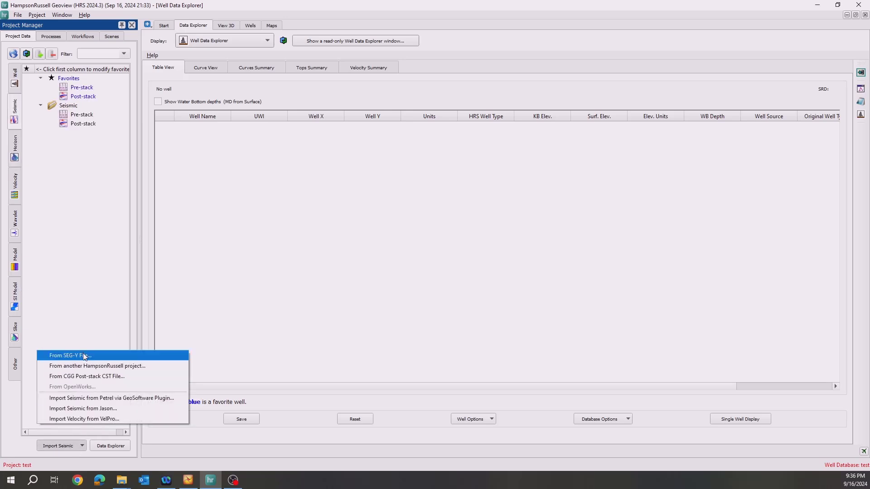
pyautogui.click(85, 398)
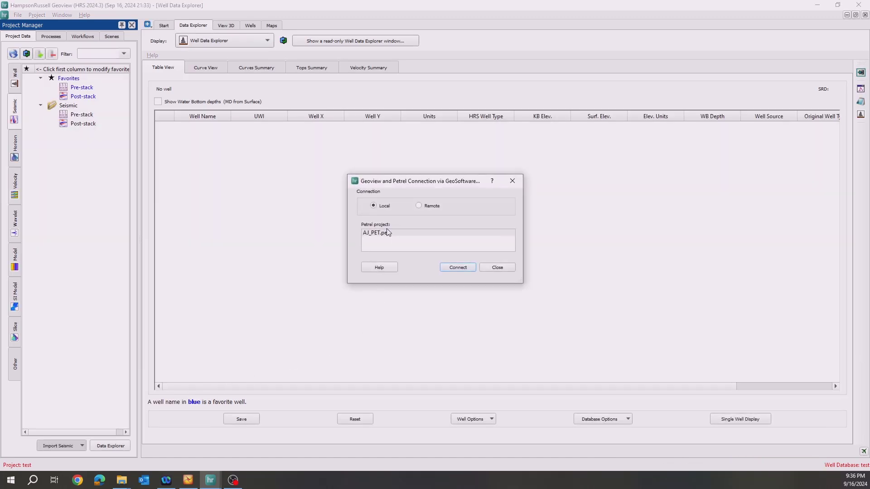
pyautogui.click(458, 268)
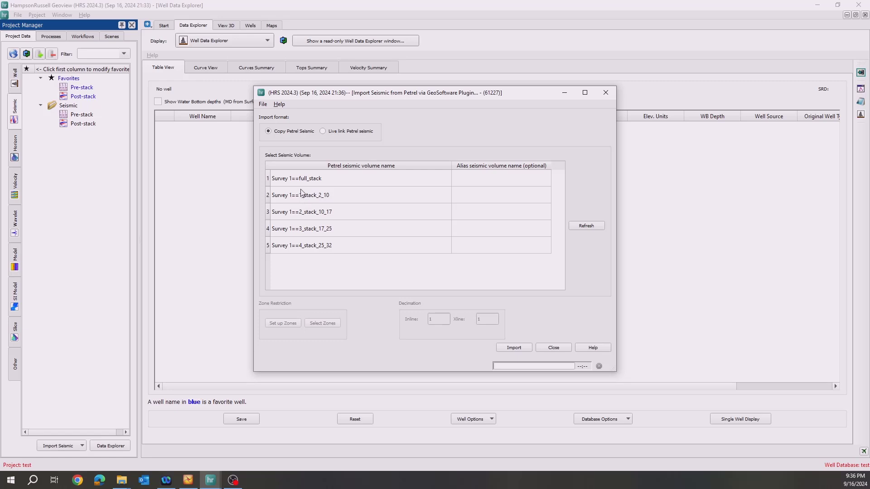
# Import the Survey 1 full_stack volume as live-linked Petrel seismic.
pyautogui.click(352, 132)
pyautogui.click(328, 180)
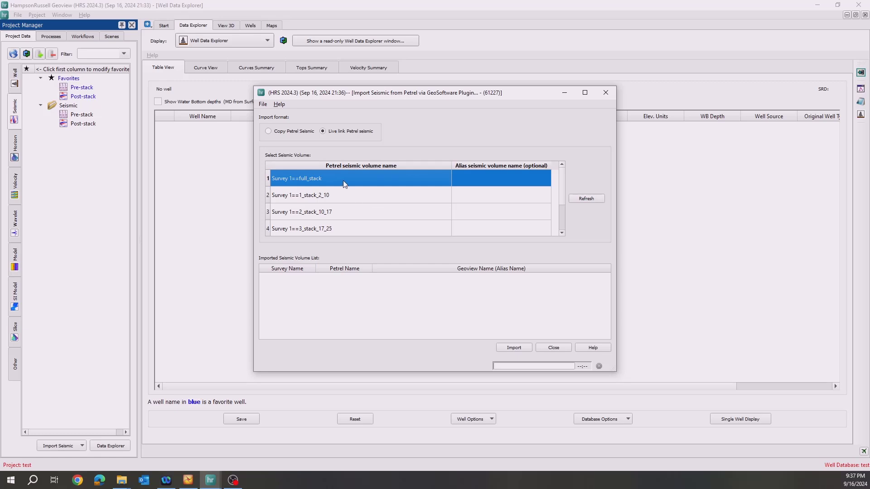
pyautogui.click(515, 348)
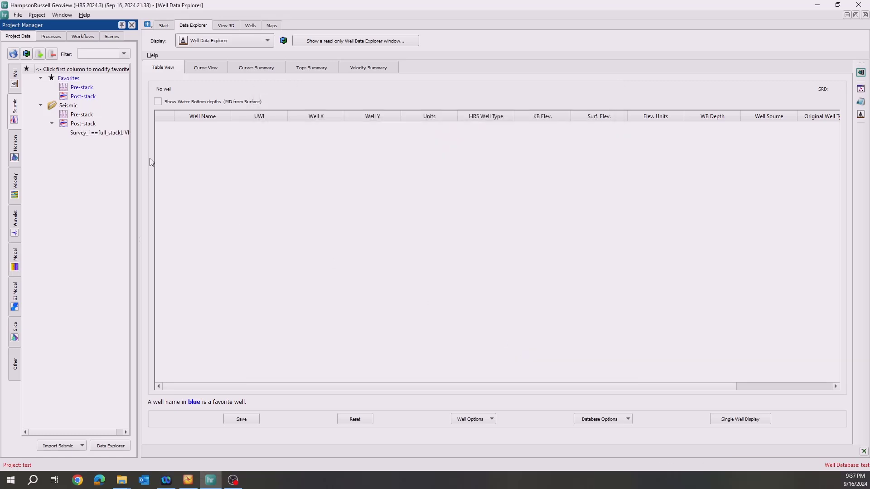
# Display the live-linked full_stack volume from the post-stack data and advance through the inlines to 2393.
pyautogui.moveTo(139, 165)
pyautogui.mouseDown()
pyautogui.moveTo(167, 165)
pyautogui.moveTo(155, 165)
pyautogui.mouseUp()
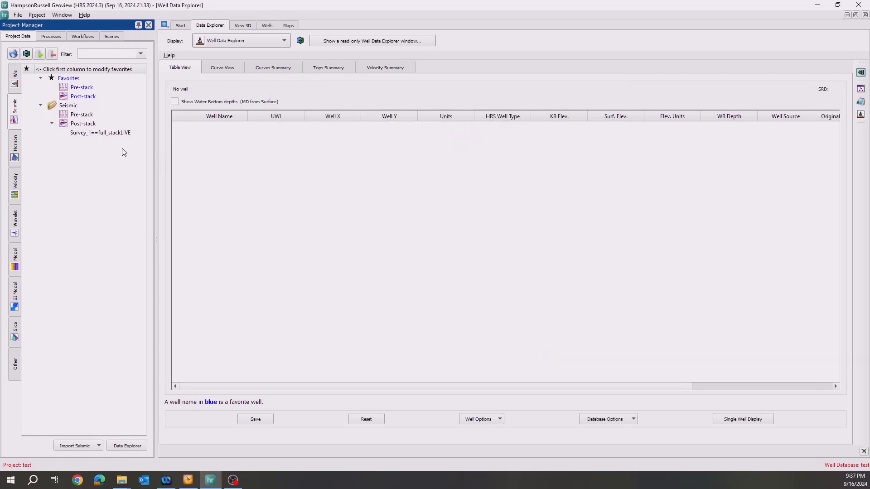
pyautogui.doubleClick(100, 133)
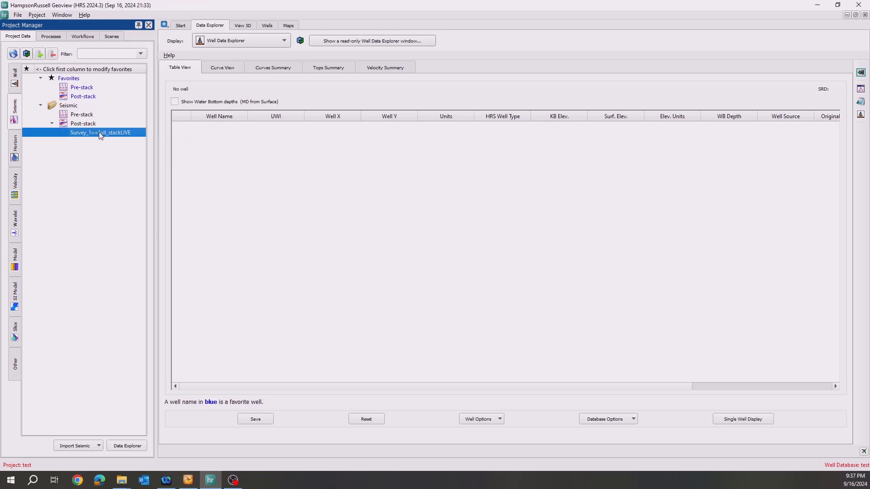
pyautogui.scroll(-3, 562, 222)
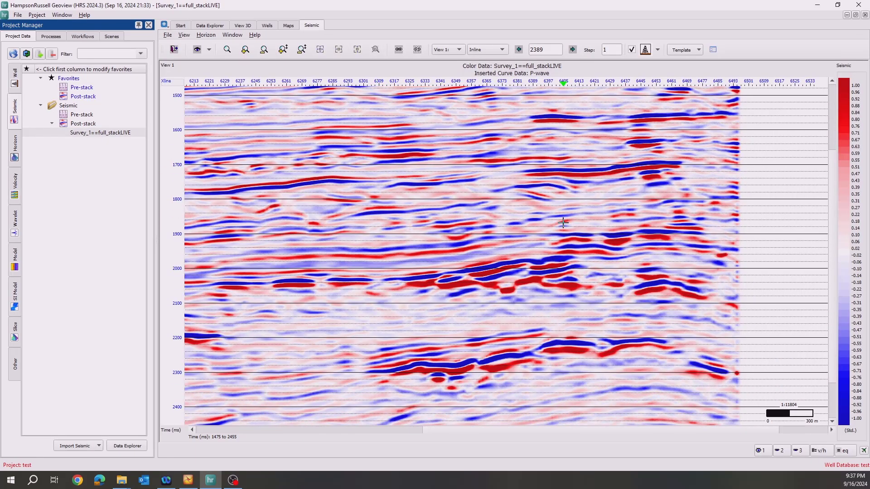
pyautogui.scroll(2, 563, 223)
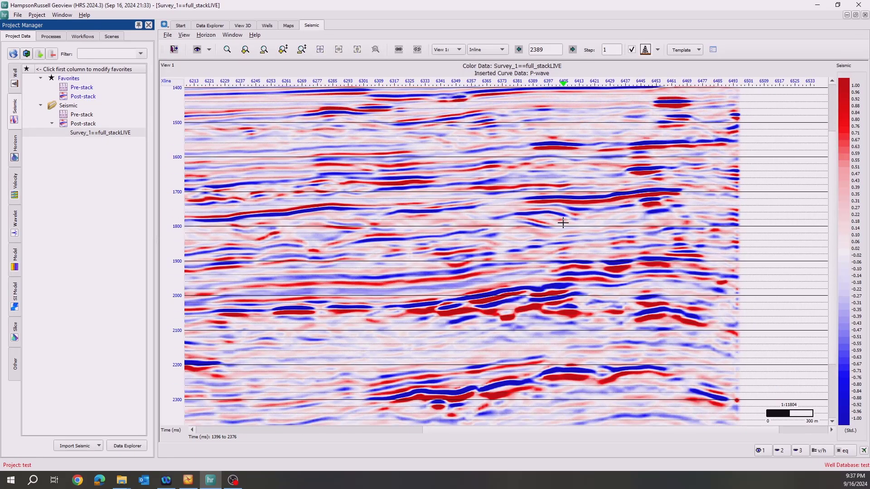
pyautogui.click(573, 50)
pyautogui.click(573, 51)
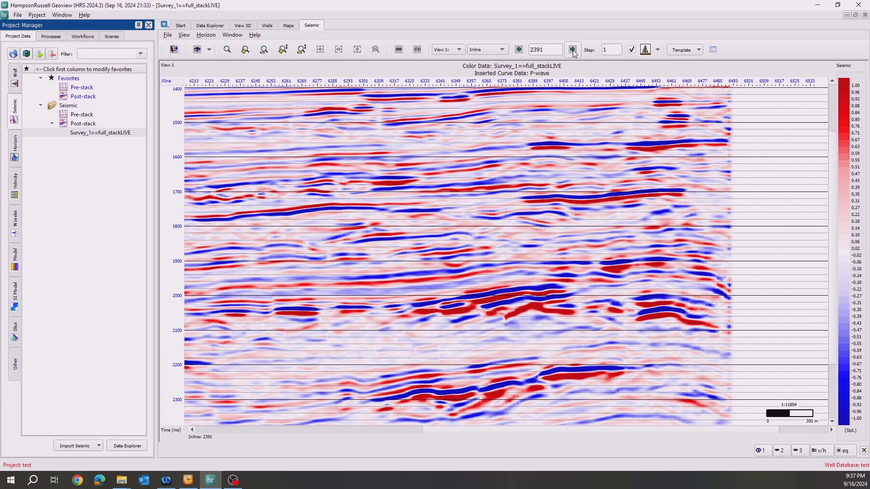
pyautogui.click(573, 50)
pyautogui.click(572, 50)
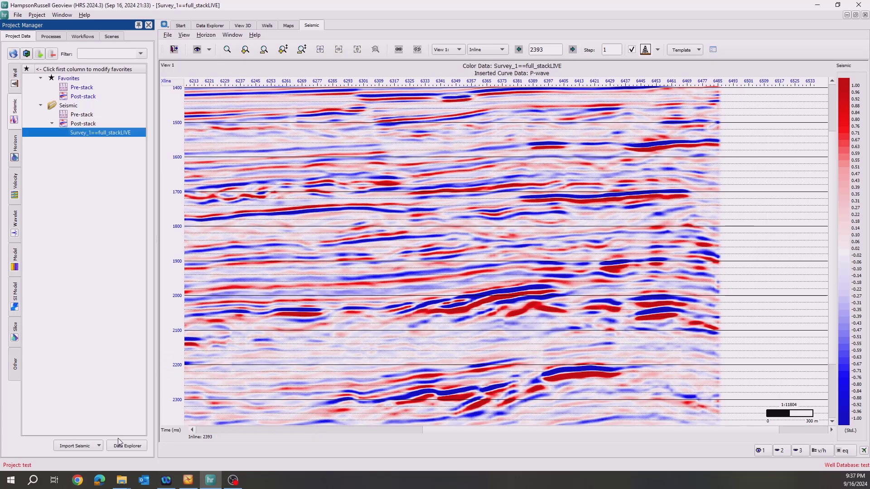
# Start another seismic import from Petrel and select the four partial stacks from 1_stack_2_10 through 4_stack_25_32 for copying.
pyautogui.click(86, 447)
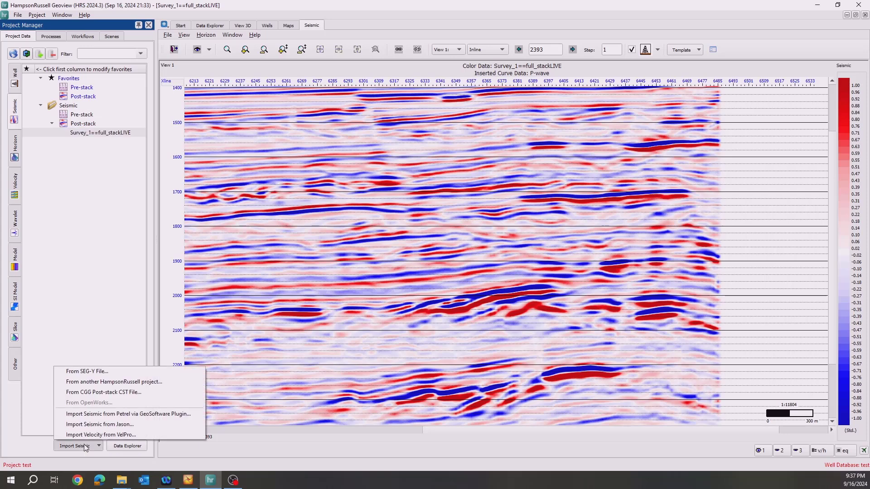
pyautogui.click(90, 414)
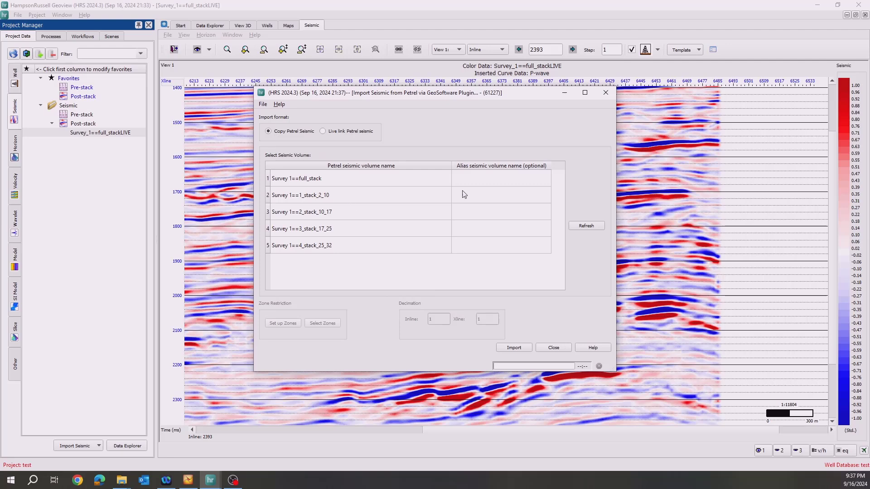
pyautogui.moveTo(347, 196); pyautogui.dragTo(357, 246)
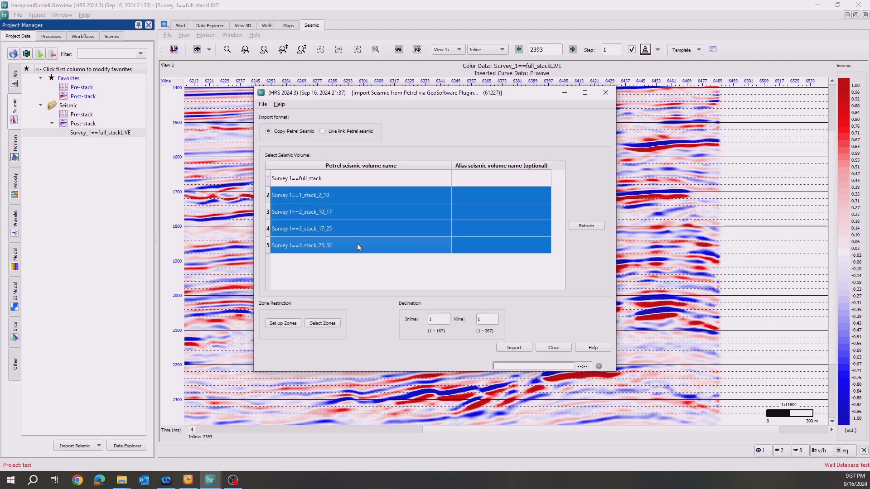
# Review the spatial zone setup, apply Zone1 through Zone5 as the zone restriction, and import the four partial stacks.
pyautogui.click(293, 325)
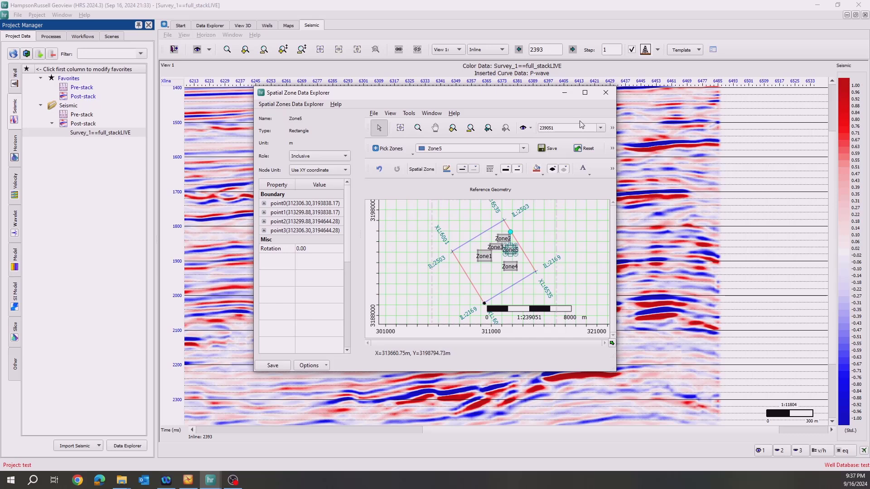
pyautogui.click(606, 93)
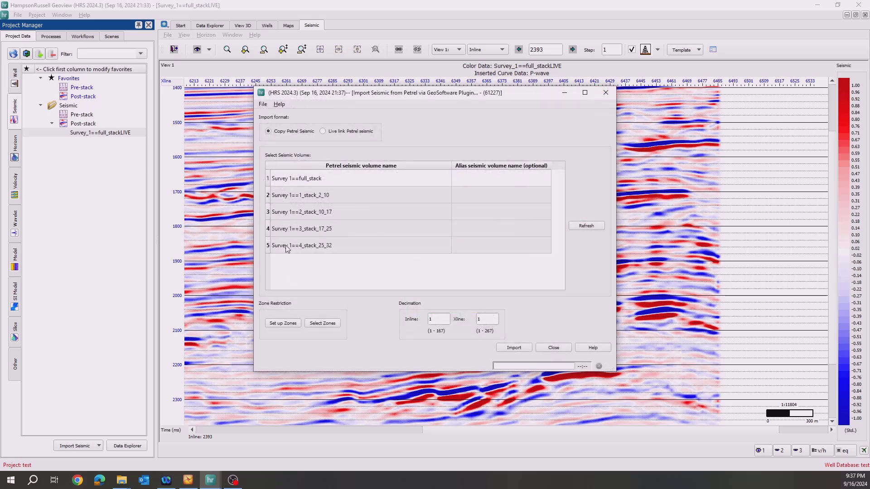
pyautogui.click(323, 324)
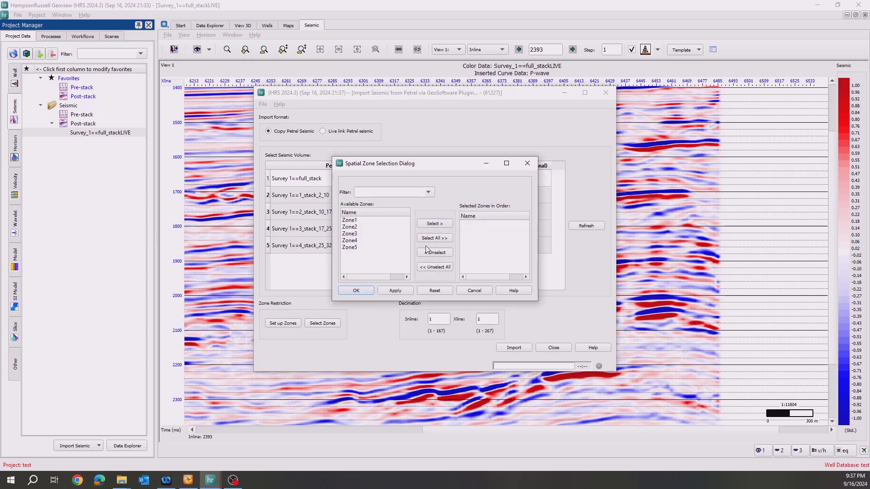
pyautogui.click(429, 239)
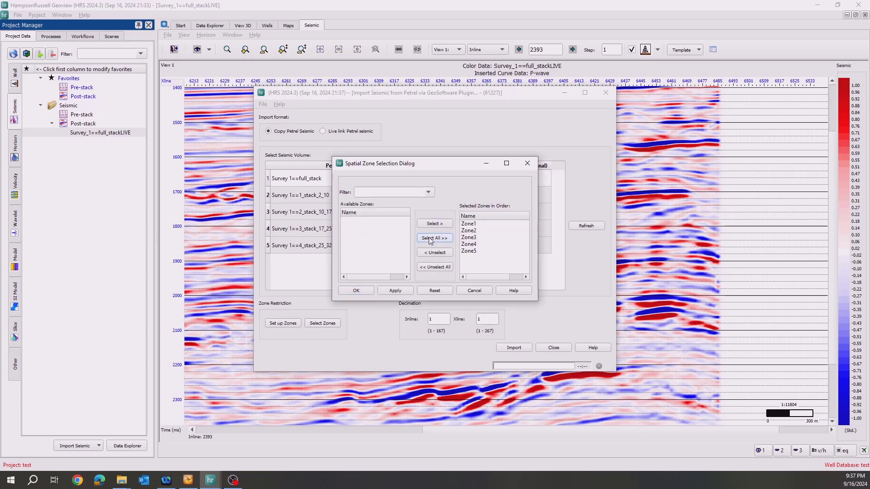
pyautogui.click(361, 293)
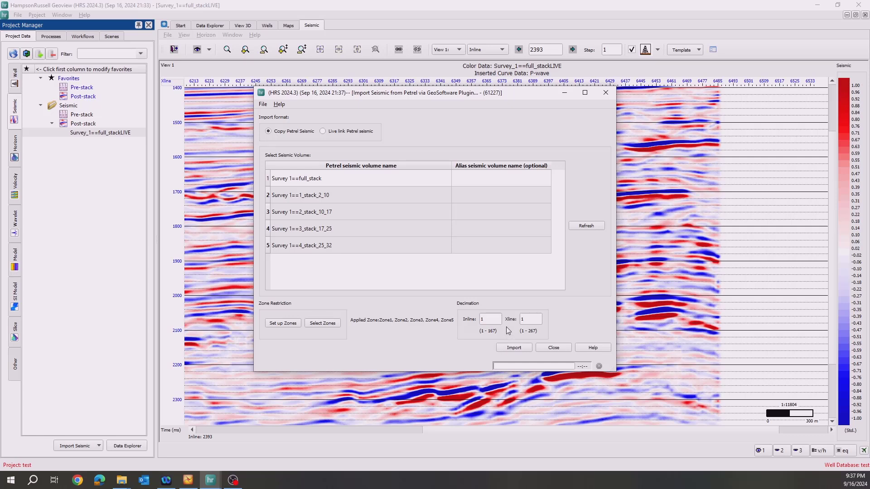
pyautogui.click(514, 347)
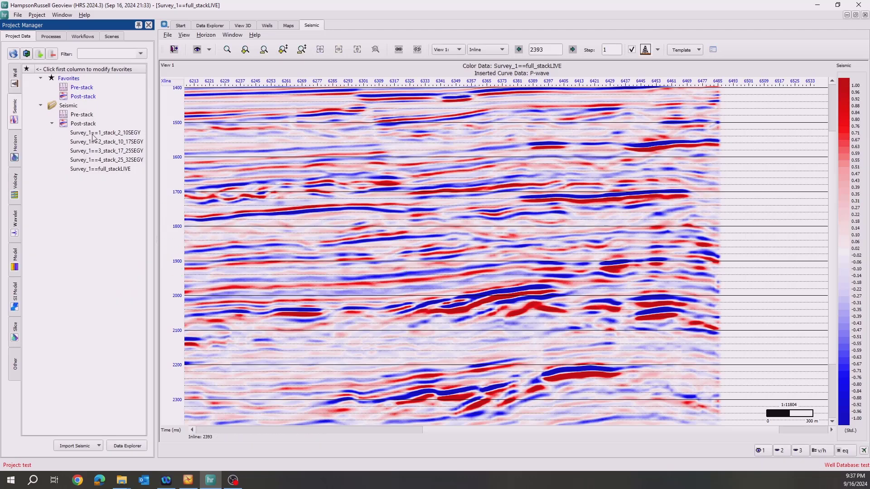
# Display the copied Survey_1 1_stack_2_10 volume, examine the coverage in its fold map, and close the map.
pyautogui.click(109, 133)
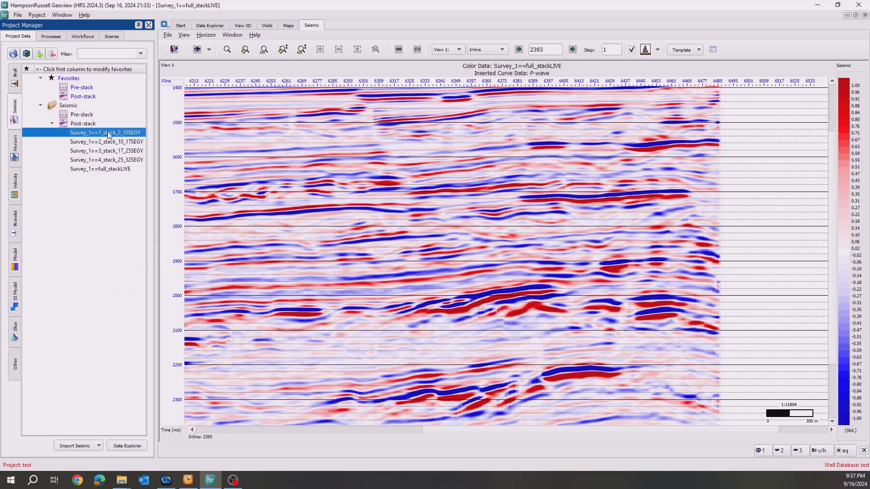
pyautogui.doubleClick(108, 133)
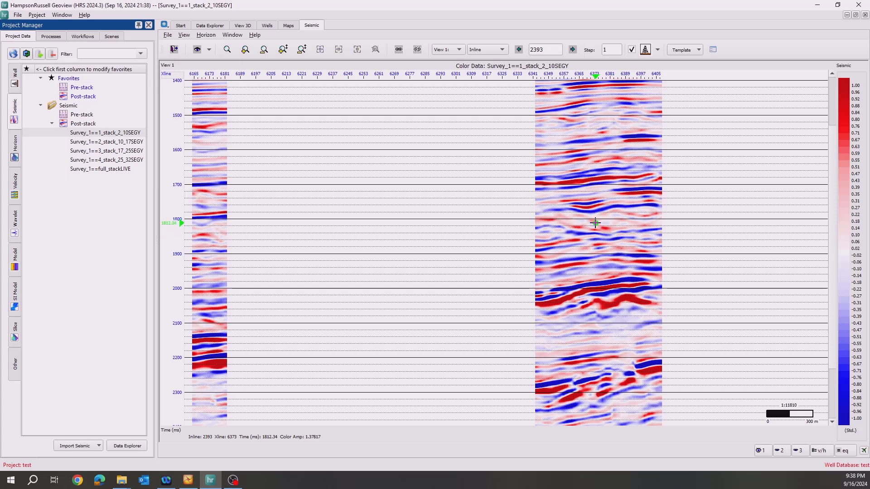
pyautogui.rightClick(595, 223)
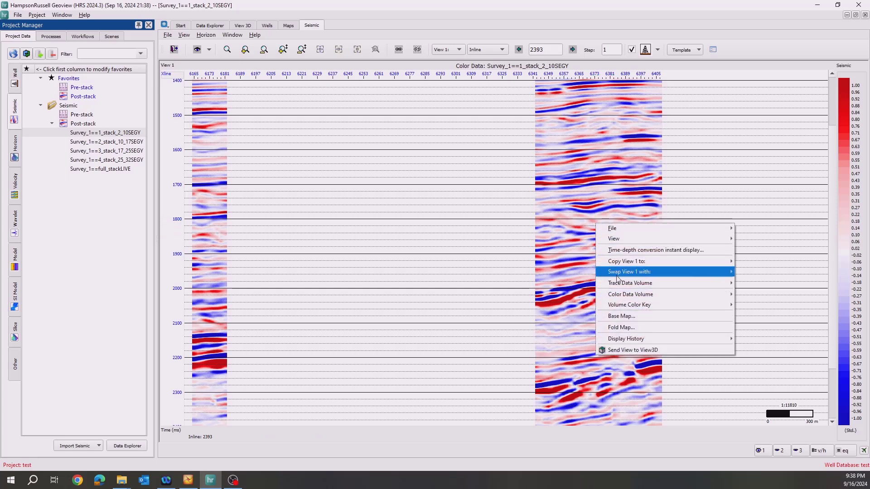
pyautogui.click(625, 328)
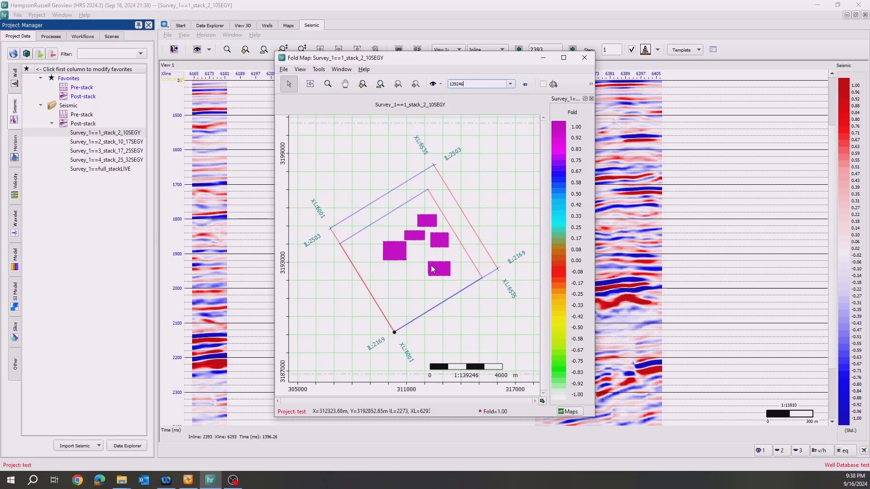
pyautogui.click(583, 57)
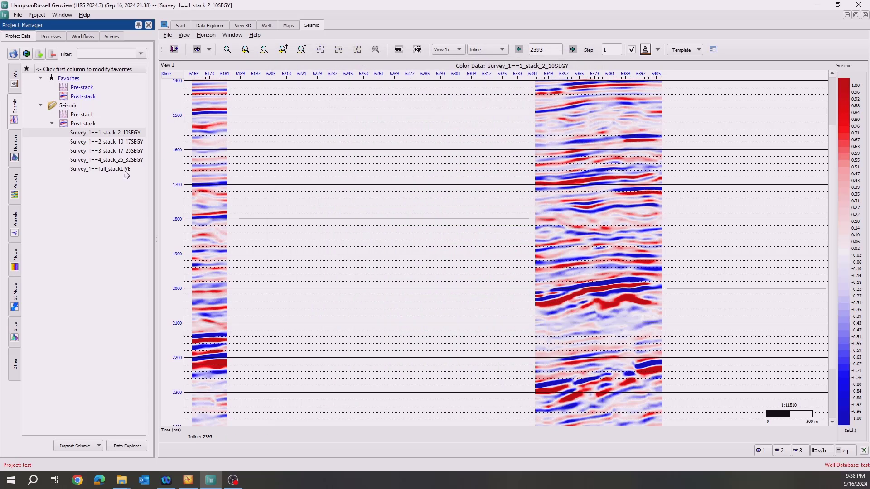
# Import all five Petrel wells, 1_PET through 5_PET, via the GeoSoftware Plugin with known log types.
pyautogui.click(16, 81)
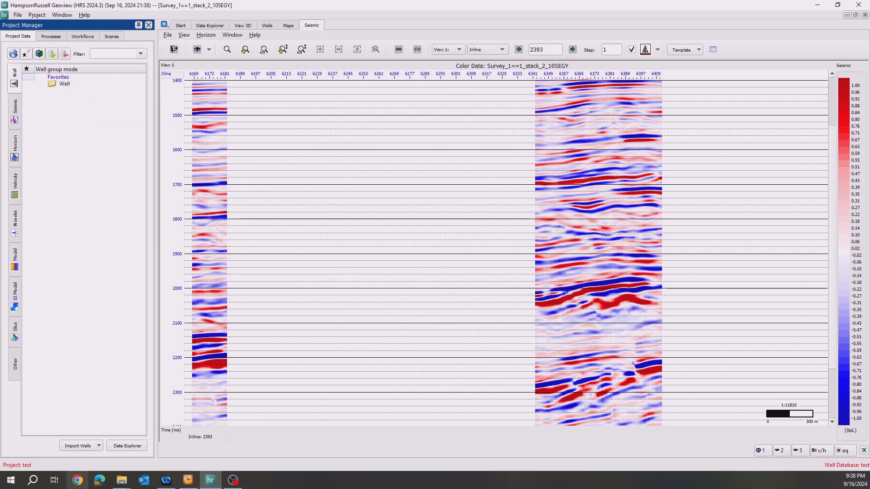
pyautogui.click(87, 443)
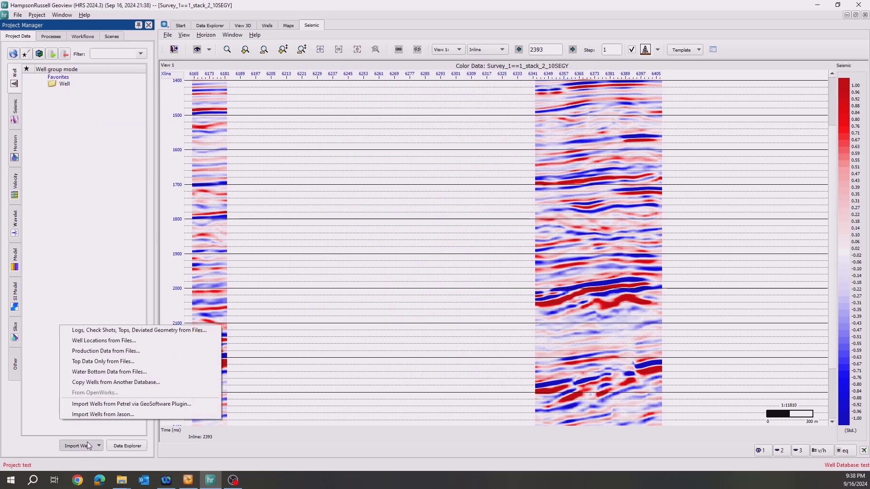
pyautogui.click(114, 404)
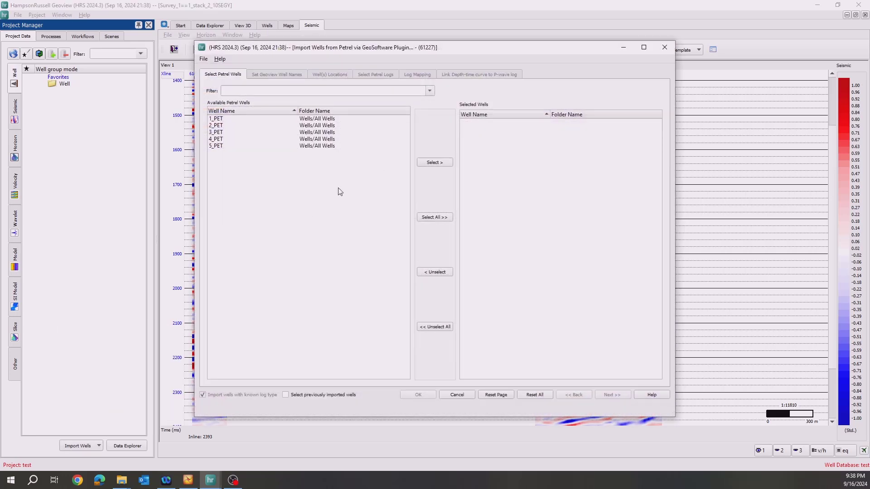
pyautogui.click(436, 218)
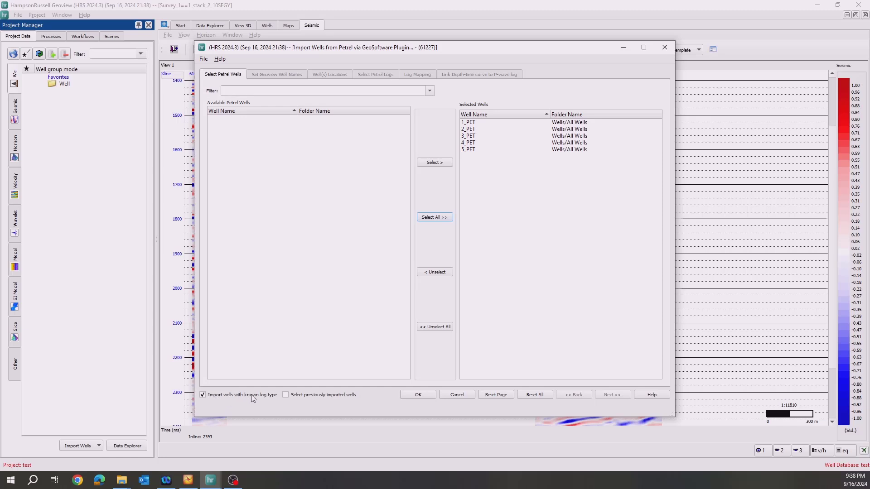
pyautogui.click(421, 396)
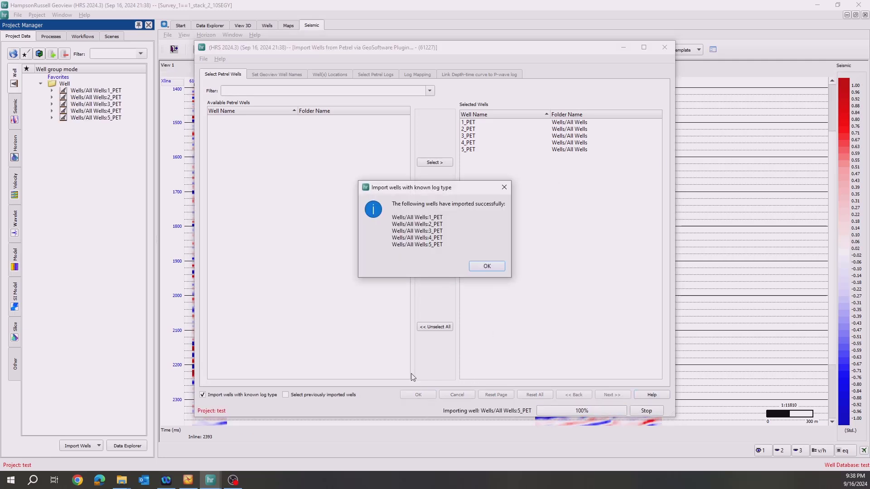
pyautogui.click(483, 268)
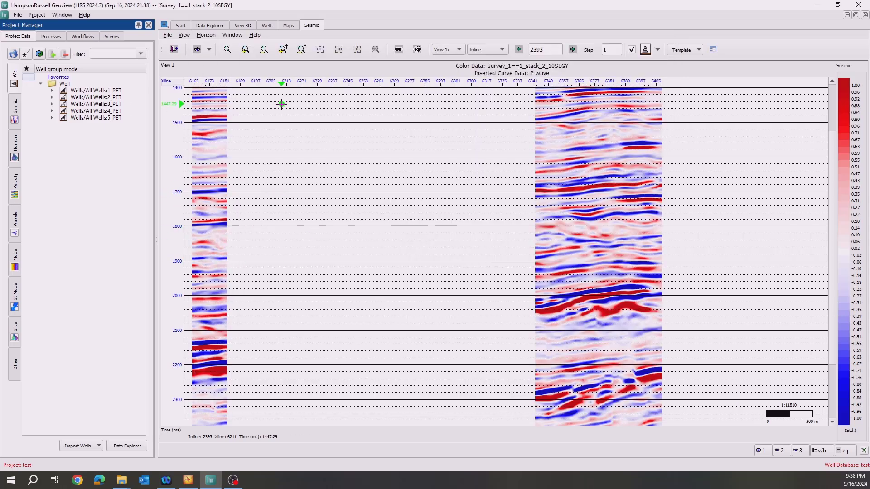
# Move the seismic section to well 2_PET and examine its inserted P-wave curve along the well path.
pyautogui.click(657, 50)
pyautogui.click(650, 99)
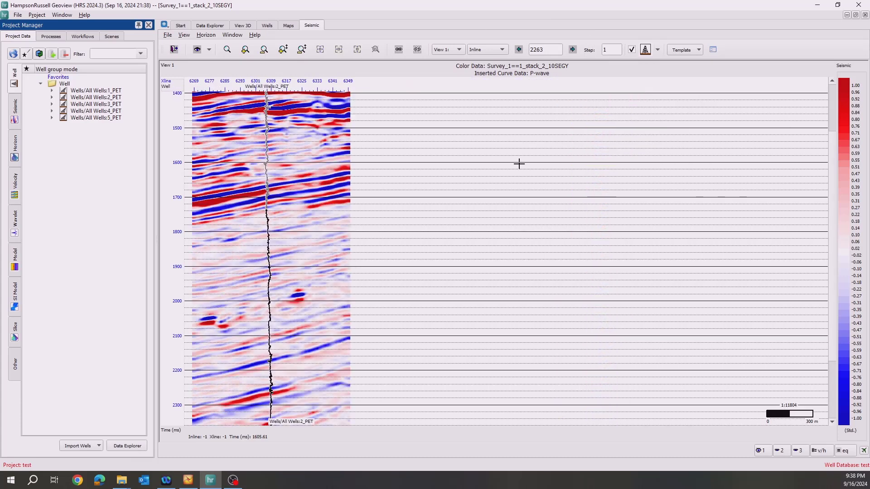
pyautogui.scroll(-2, 267, 140)
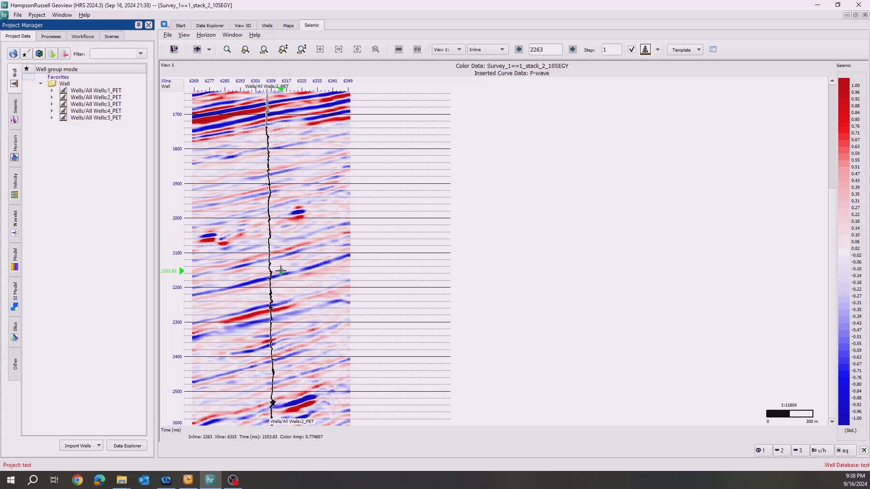
pyautogui.scroll(2, 281, 271)
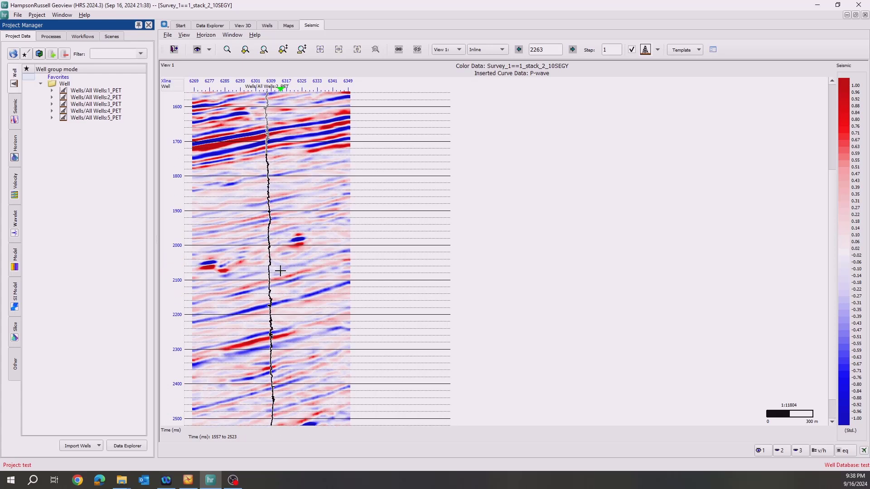
# Import all four Petrel horizons (Blue, Green, Orange and Red_smooth_pet) via the GeoSoftware Plugin, using Survey 1 full_stack as geometry reference.
pyautogui.click(16, 148)
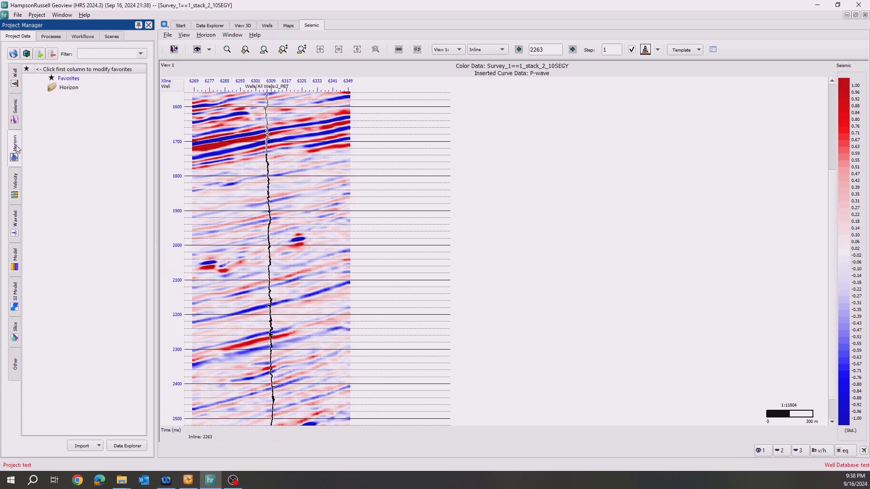
pyautogui.click(79, 446)
pyautogui.click(86, 413)
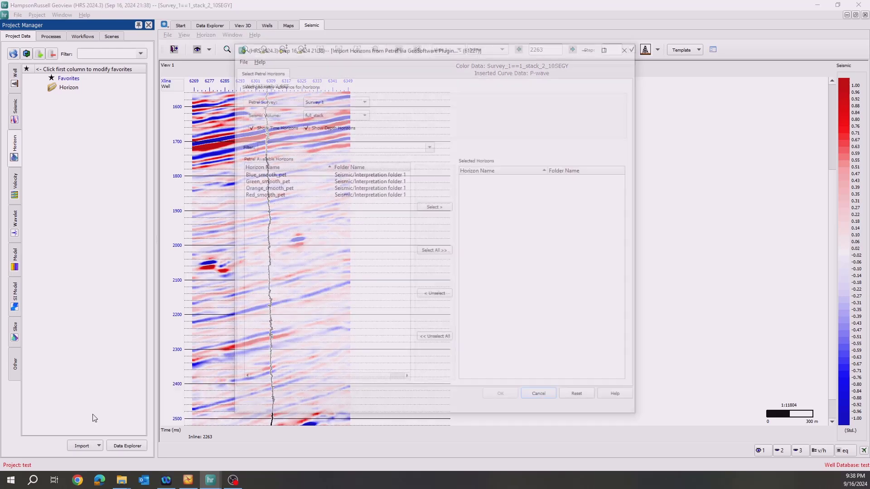
pyautogui.click(430, 252)
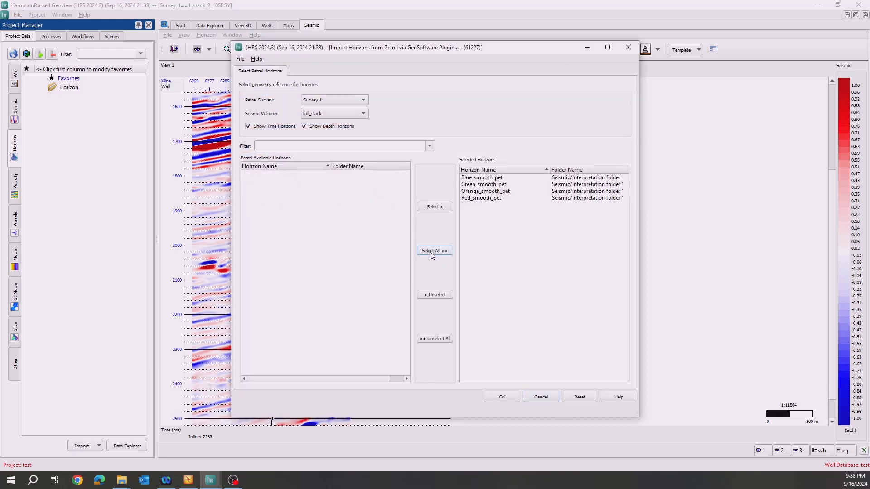
pyautogui.click(503, 397)
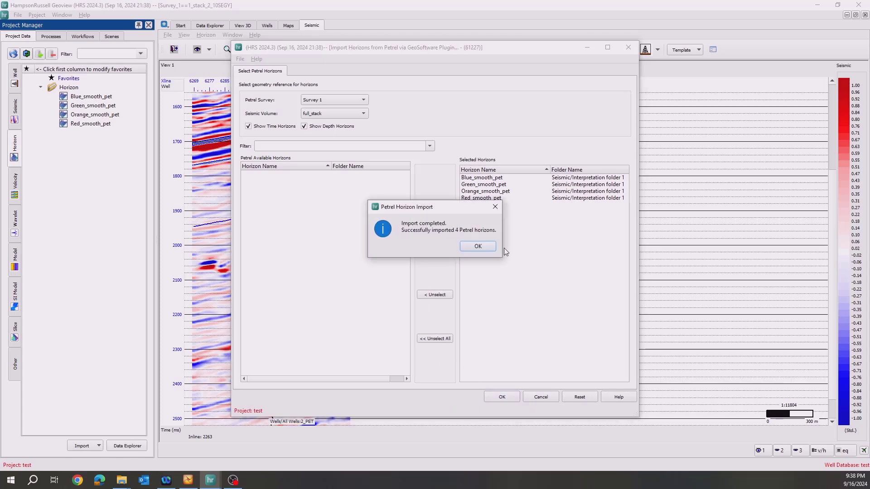
pyautogui.click(478, 246)
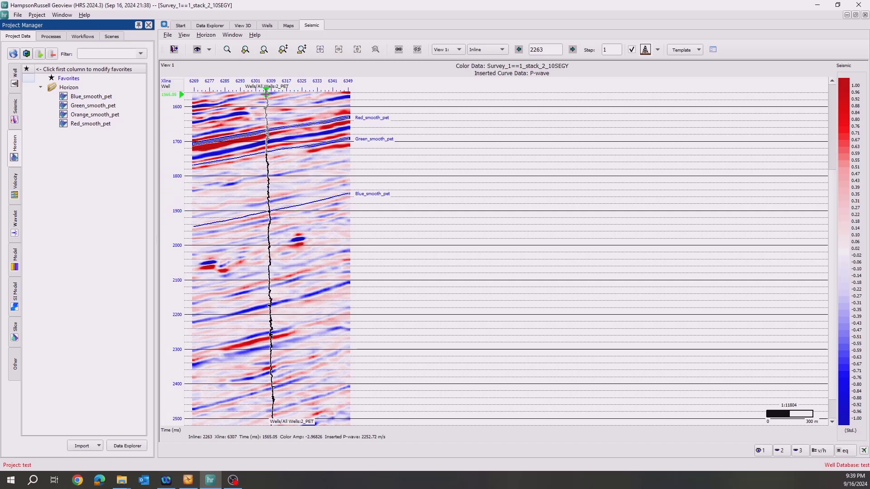
# In the Horizon Data Explorer, set Green_smooth_pet to Green, Orange_smooth_pet to Yellow and Red_smooth_pet to Red, and save the colors.
pyautogui.click(228, 51)
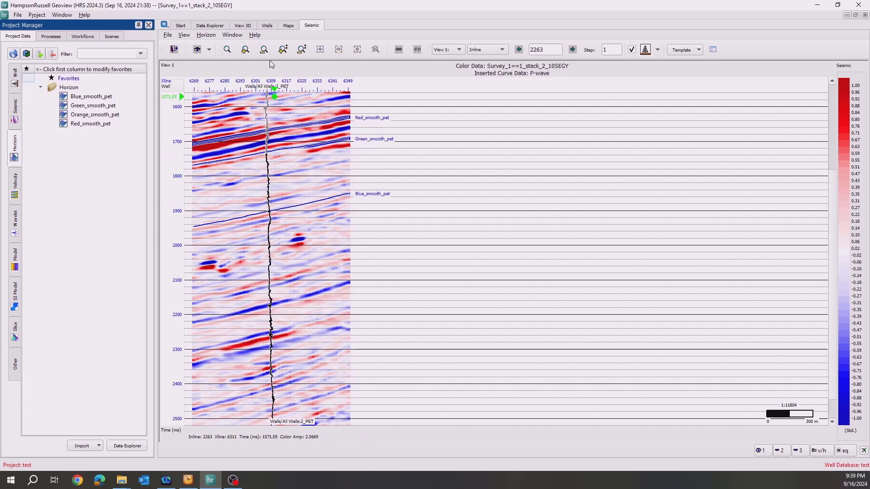
pyautogui.click(224, 26)
pyautogui.click(223, 42)
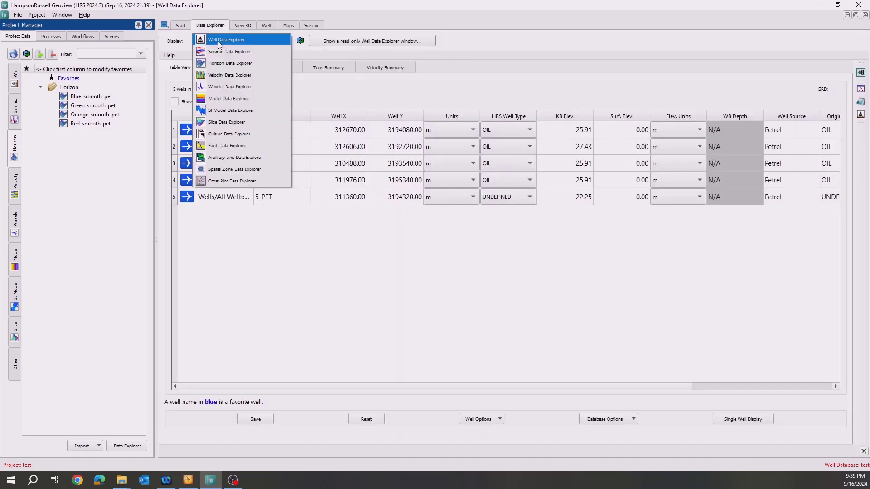
pyautogui.click(224, 64)
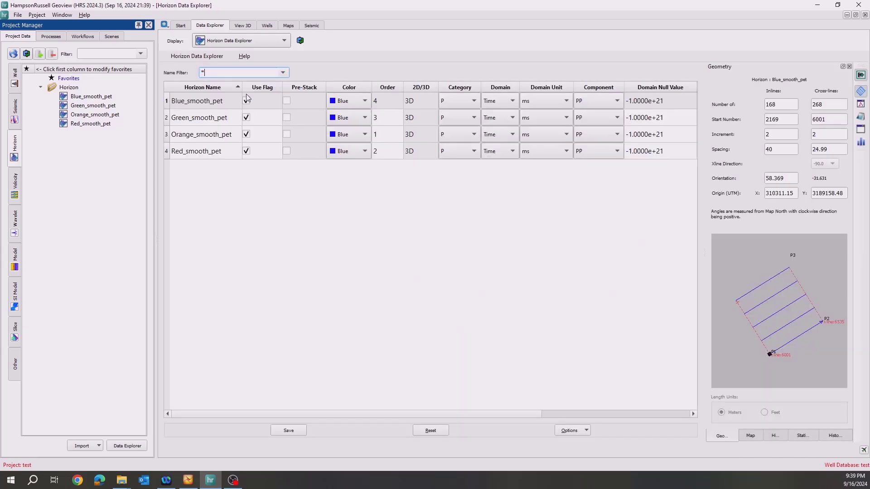
pyautogui.click(345, 123)
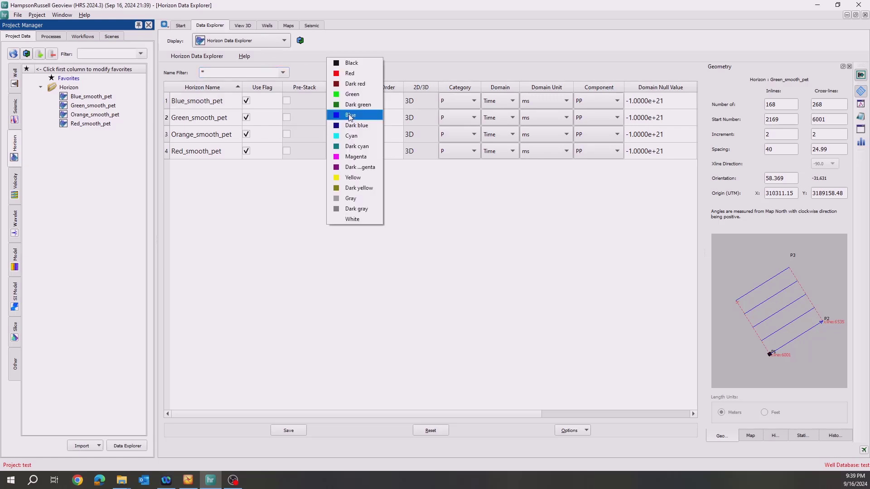
pyautogui.click(351, 99)
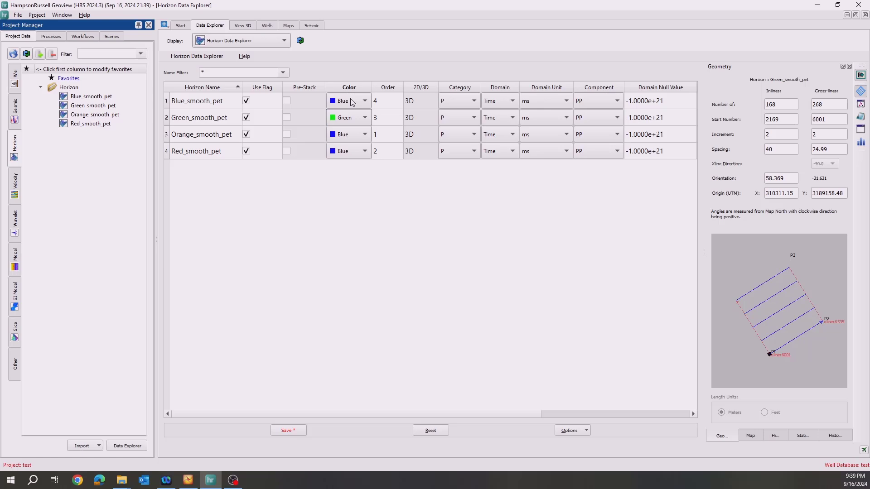
pyautogui.click(349, 138)
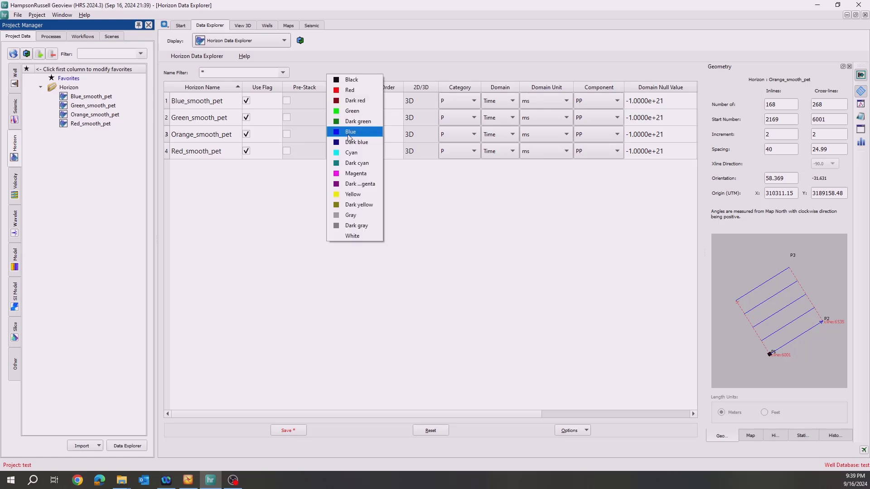
pyautogui.click(353, 195)
pyautogui.click(352, 156)
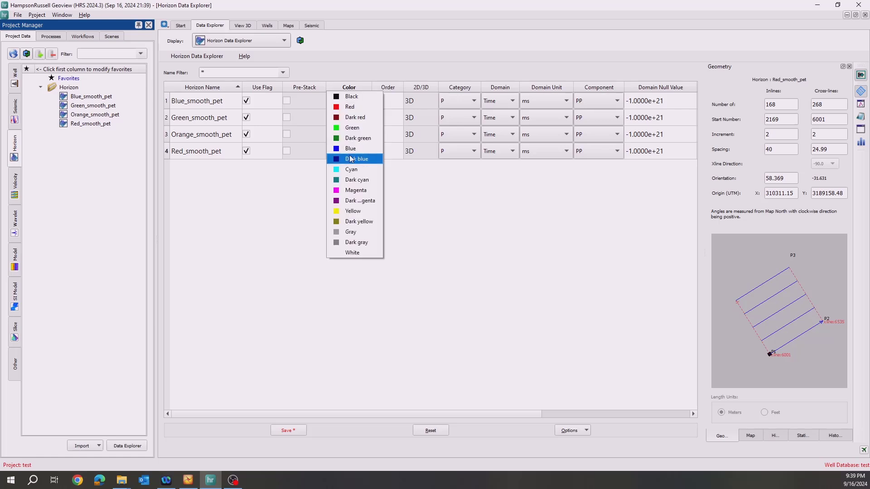
pyautogui.click(346, 112)
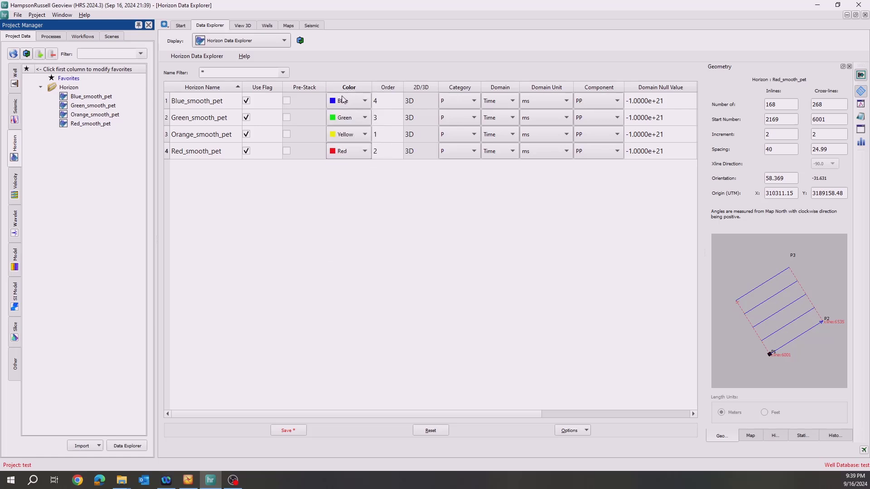
pyautogui.click(278, 433)
# Return to the seismic section and examine the recolored horizons around well 2_PET.
pyautogui.click(312, 26)
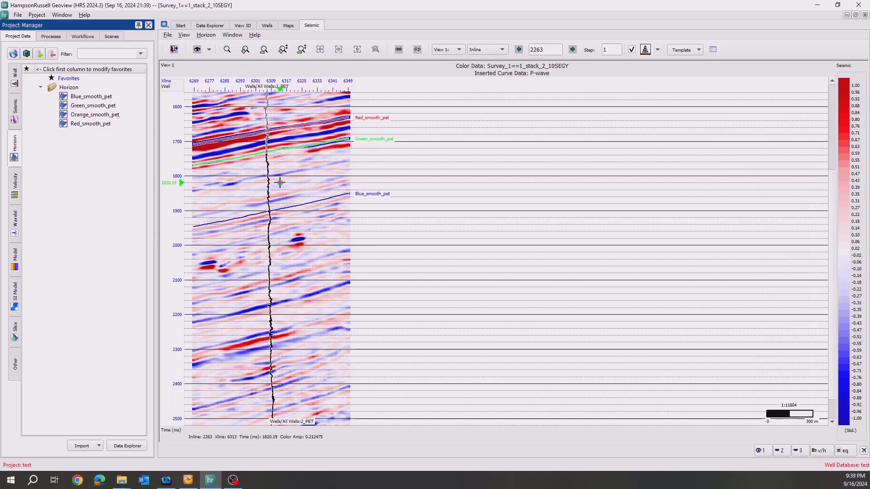
pyautogui.scroll(1, 250, 188)
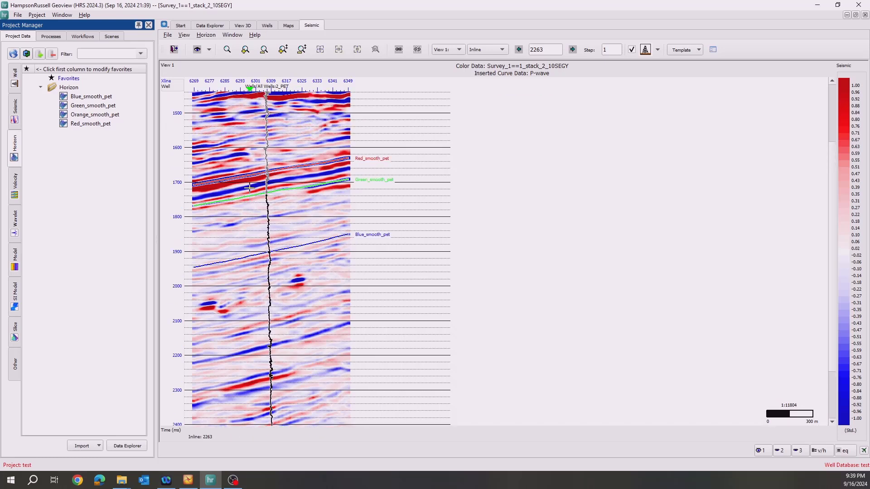
# Show the Green_Top and Red_Top tops on the inserted wells in the seismic view and review the top appearance settings.
pyautogui.click(195, 52)
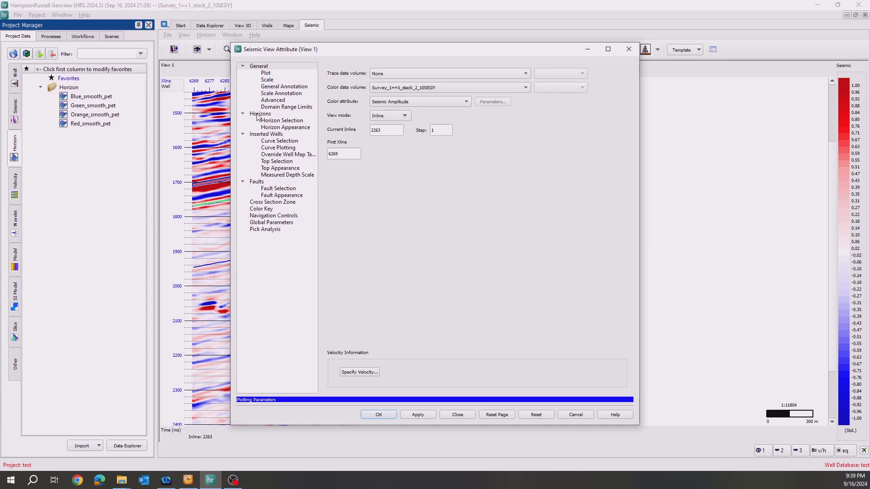
pyautogui.click(268, 135)
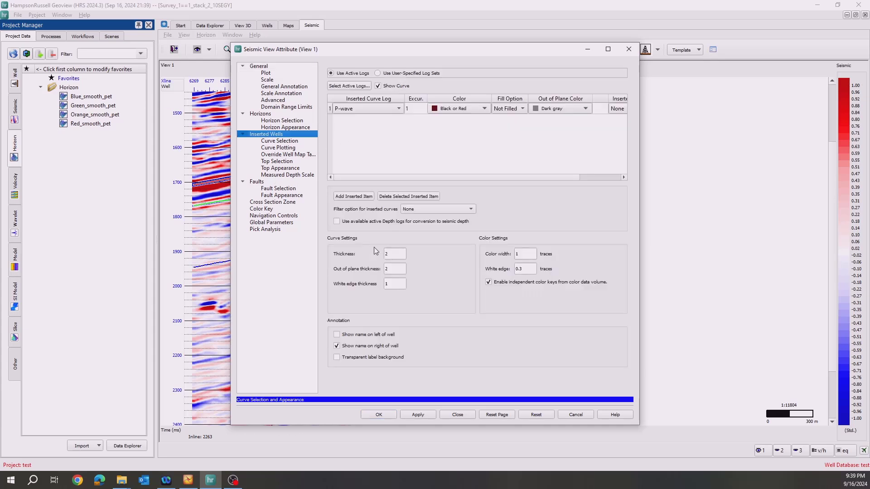
pyautogui.click(284, 163)
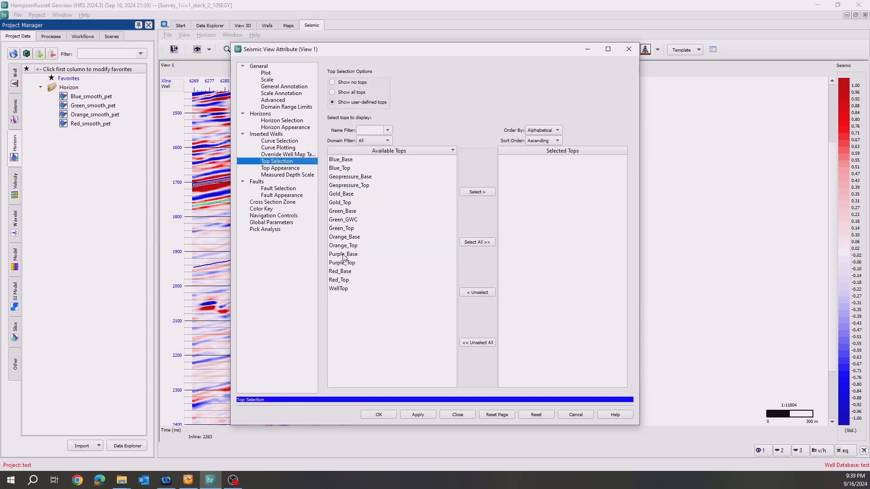
pyautogui.doubleClick(344, 229)
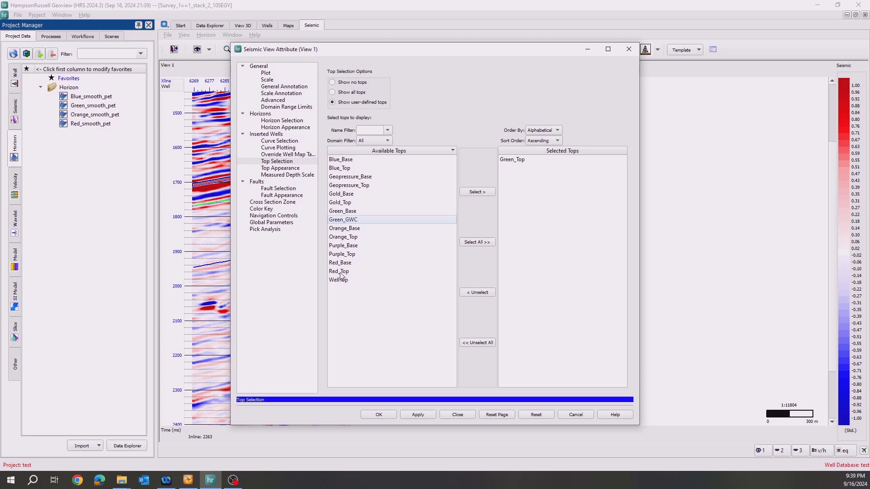
pyautogui.doubleClick(340, 271)
pyautogui.click(380, 413)
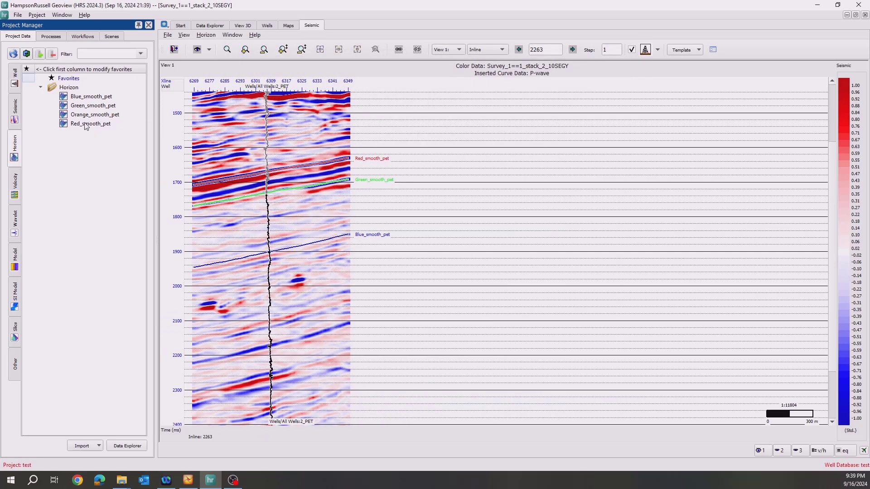
pyautogui.click(197, 50)
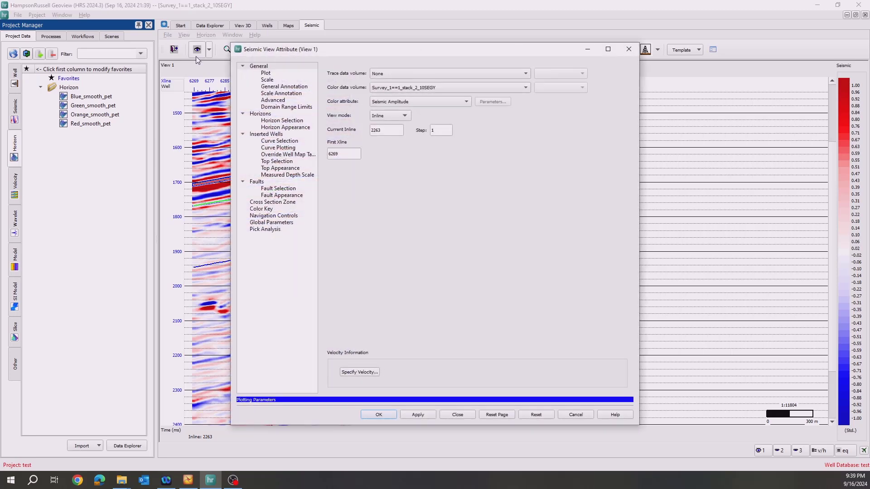
pyautogui.click(272, 162)
pyautogui.click(268, 169)
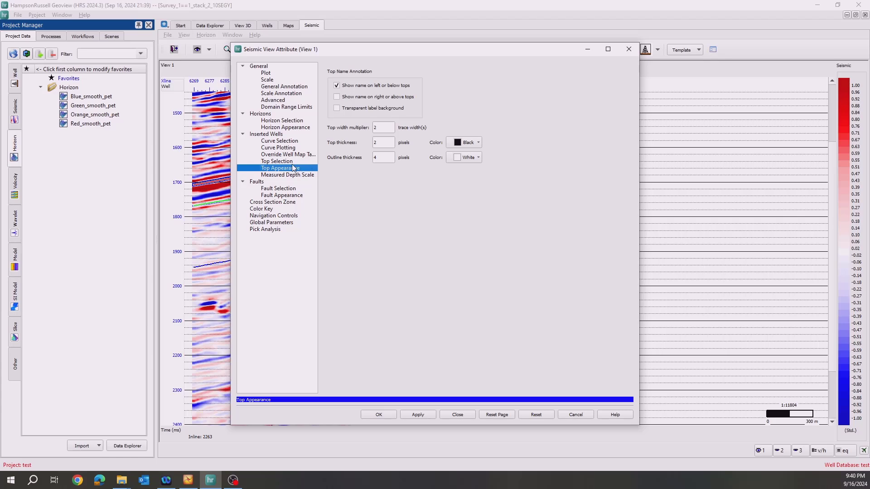
pyautogui.click(385, 414)
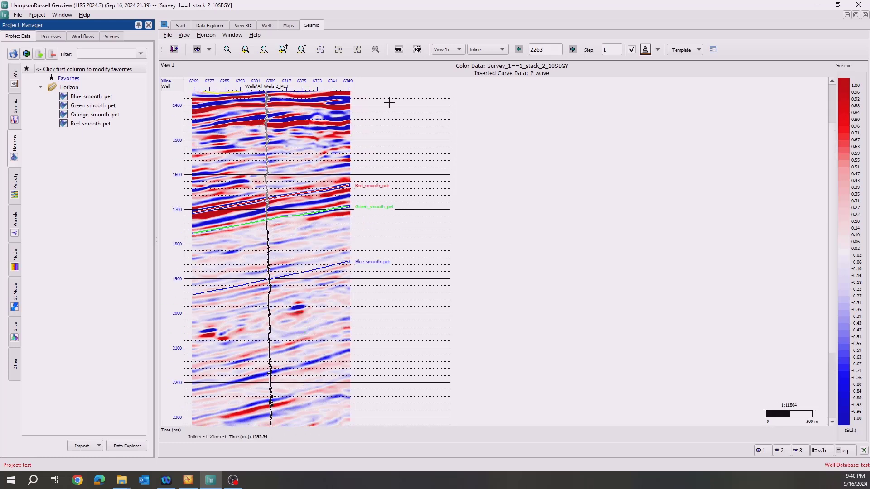
# Switch the seismic view to the Survey_1==full_stackLIVE volume and move the section to well 4_PET.
pyautogui.click(658, 51)
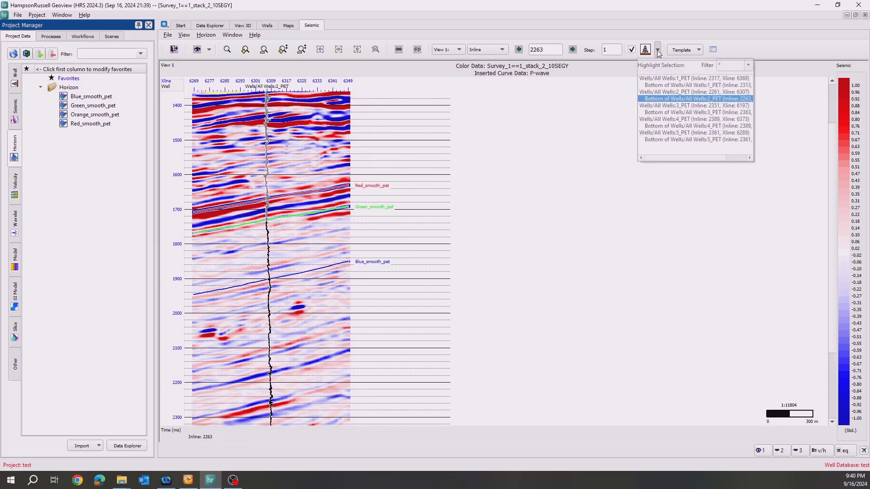
pyautogui.click(655, 126)
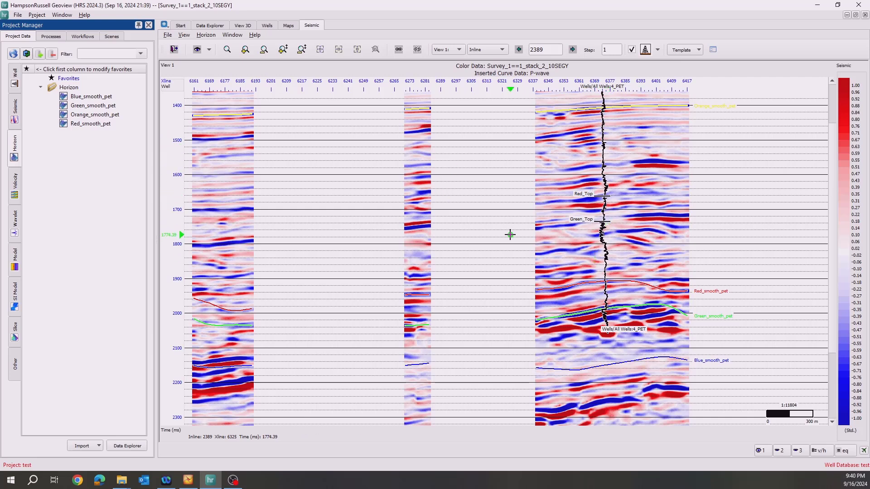
pyautogui.click(17, 118)
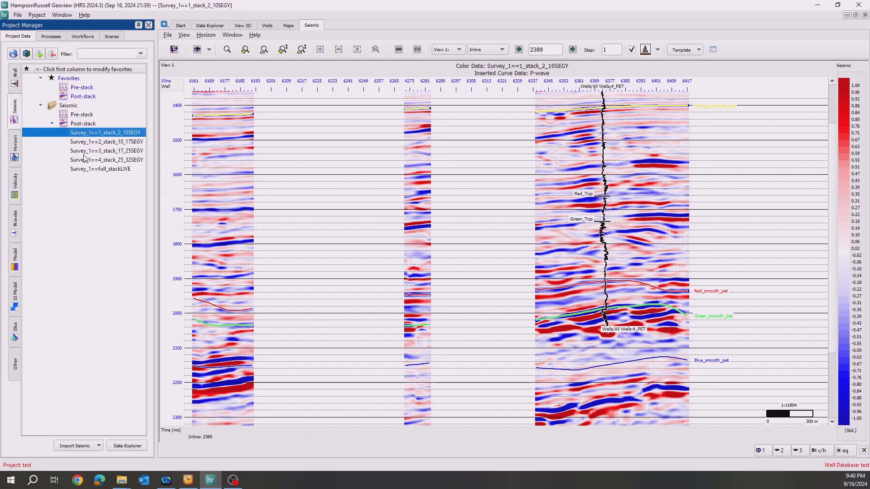
pyautogui.doubleClick(97, 170)
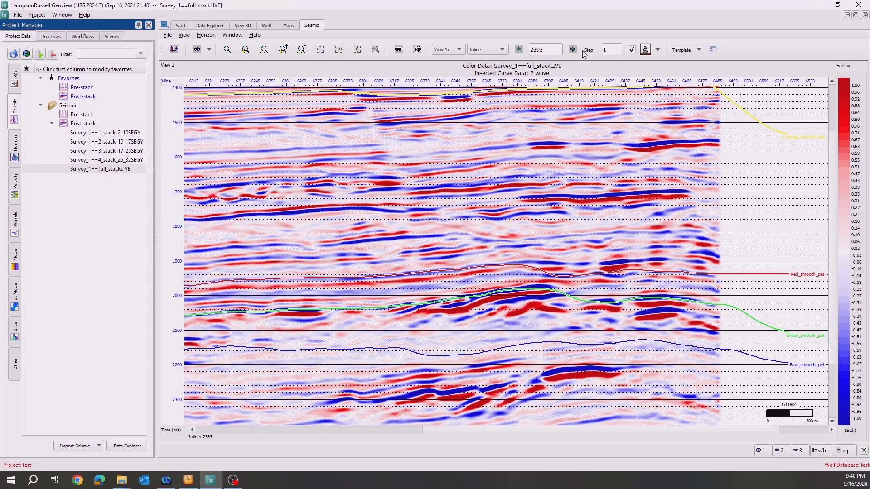
pyautogui.click(658, 50)
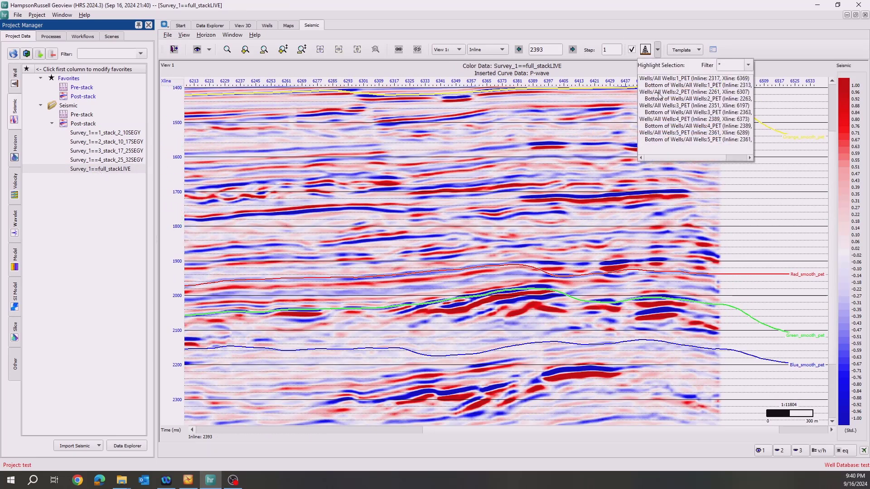
pyautogui.click(657, 121)
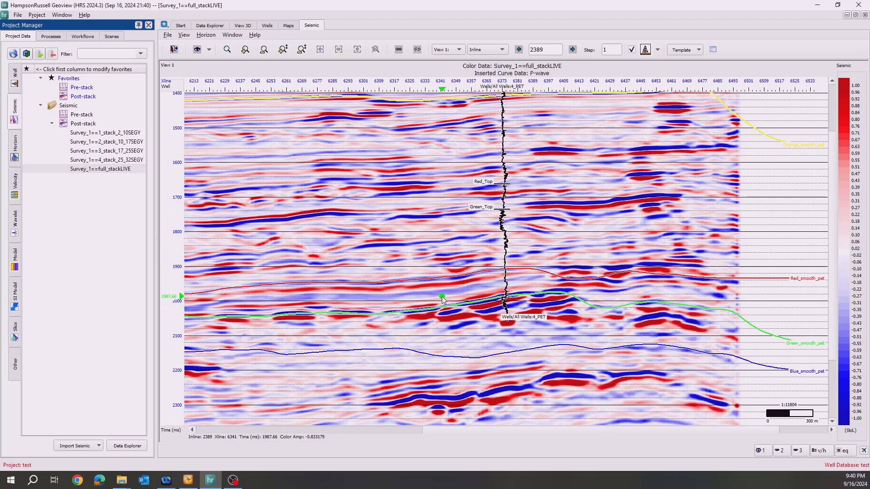
# Open well 4_PET in the well view and examine its log curves and tops.
pyautogui.click(100, 167)
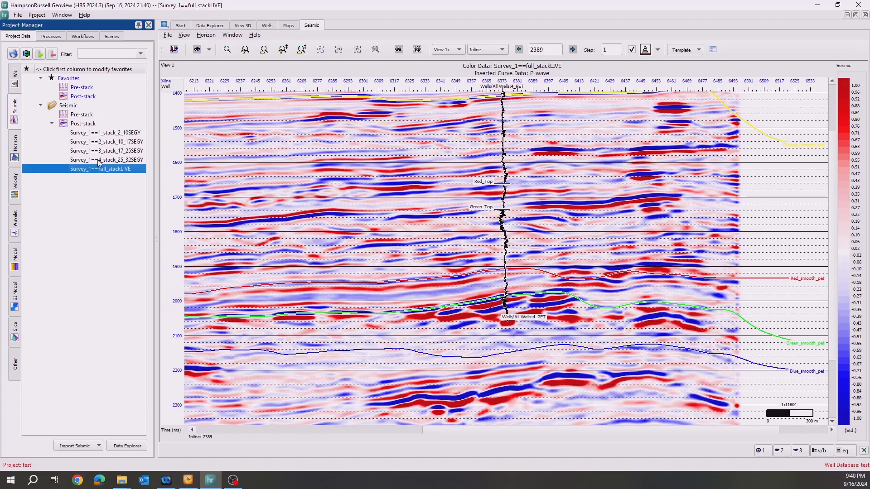
pyautogui.click(15, 77)
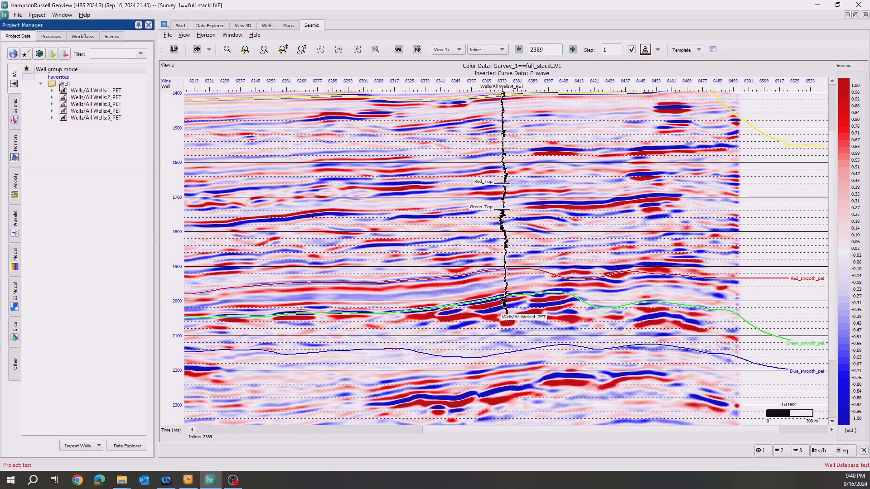
pyautogui.doubleClick(85, 112)
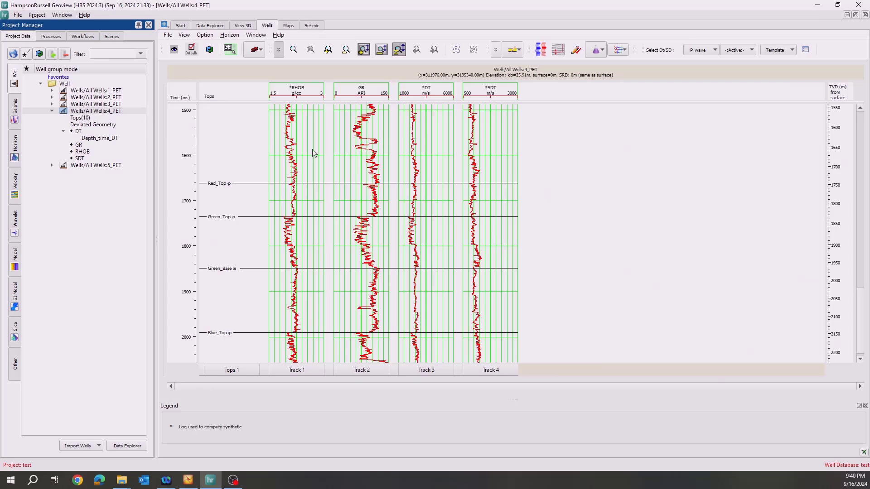
pyautogui.click(65, 113)
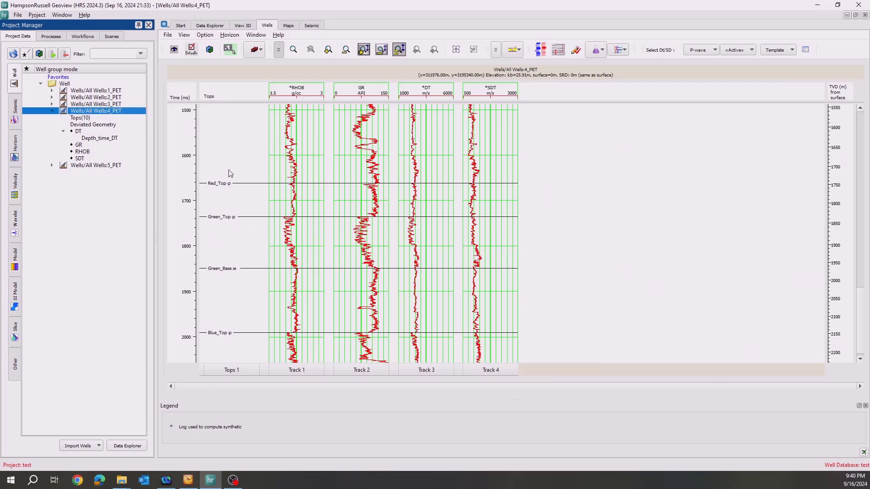
pyautogui.scroll(-1, 242, 195)
pyautogui.scroll(3, 298, 327)
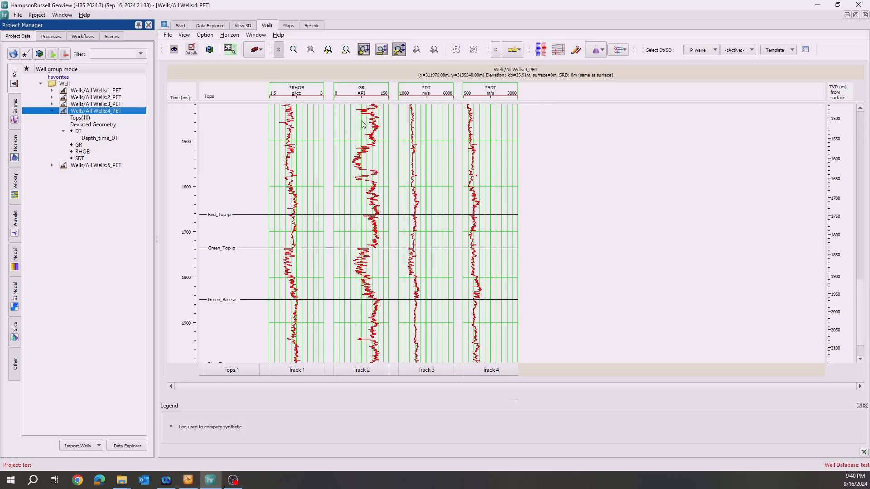
# Start the log correlation of well 4_PET with Survey_1==full_stackLIVE and a zero-offset synthetic, and examine the synthetic against the seismic.
pyautogui.click(540, 50)
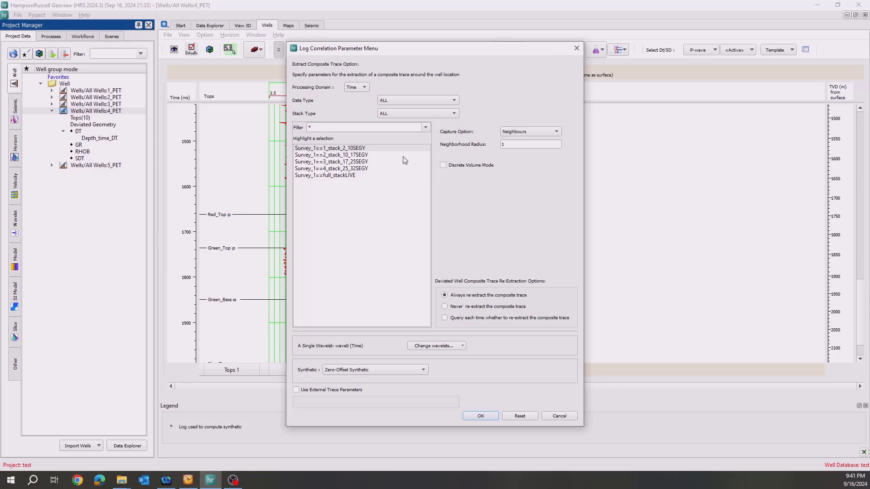
pyautogui.click(342, 176)
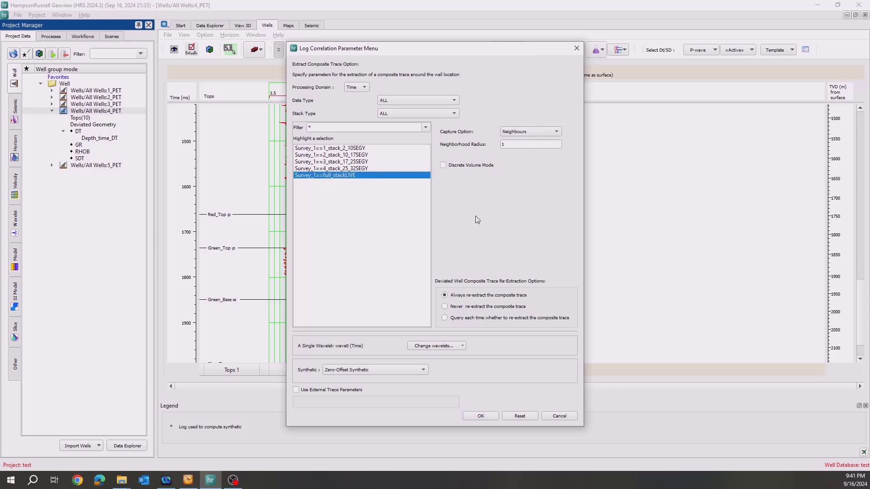
pyautogui.click(479, 416)
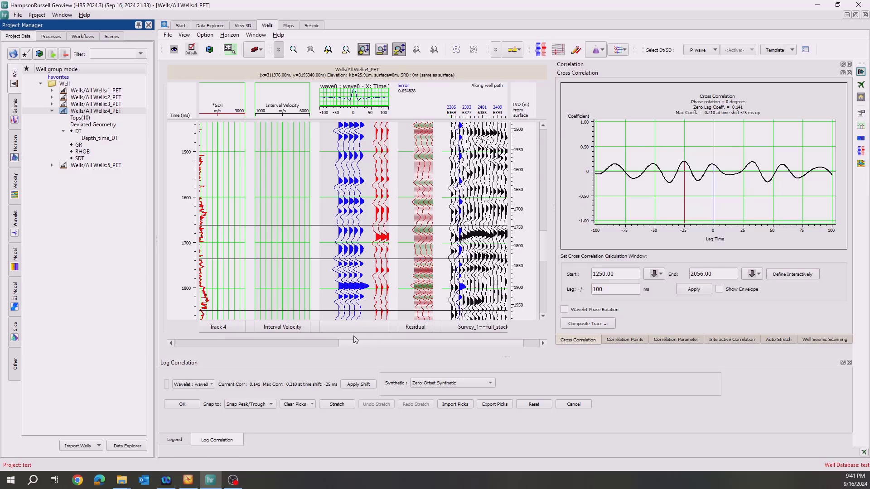
pyautogui.moveTo(368, 343); pyautogui.dragTo(290, 345)
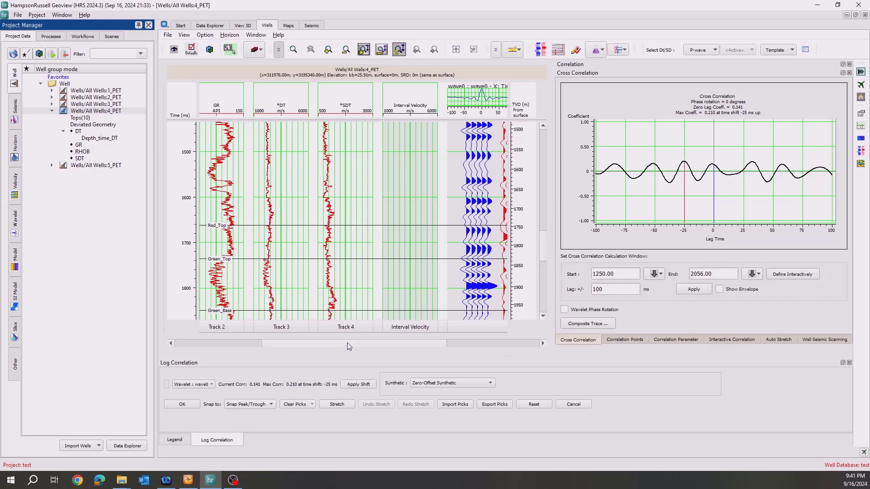
pyautogui.moveTo(349, 344); pyautogui.dragTo(447, 343)
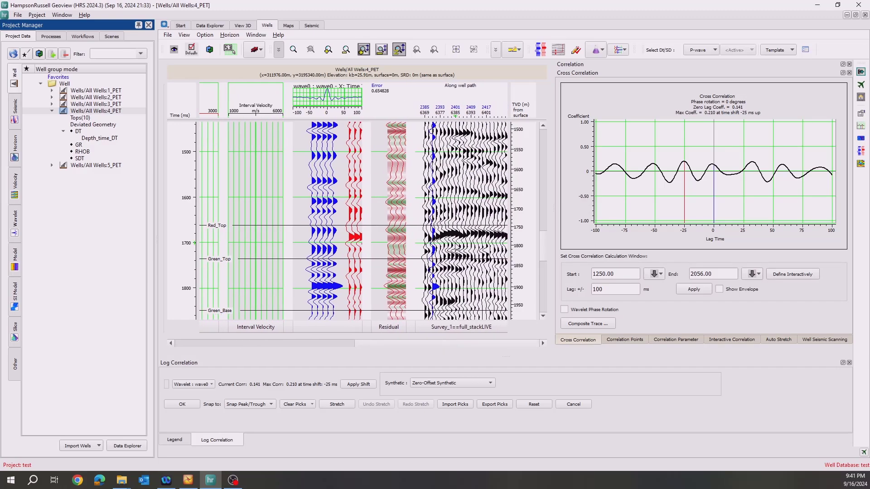
pyautogui.scroll(2, 456, 249)
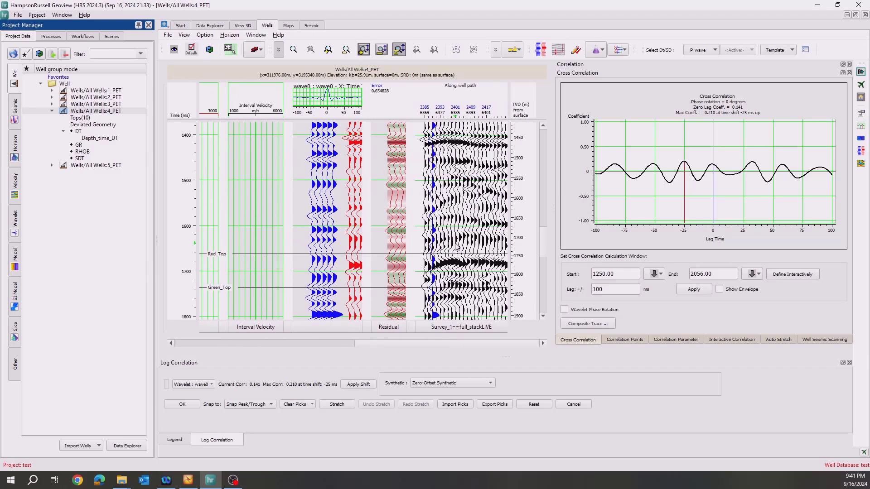
pyautogui.scroll(-12, 456, 249)
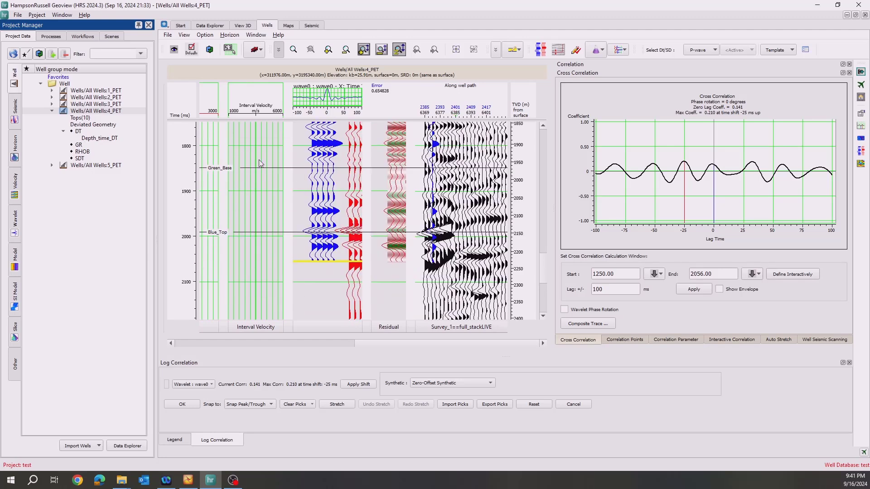
# Set the seismic track of well 4_PET's log display to show all horizons in the project.
pyautogui.click(174, 49)
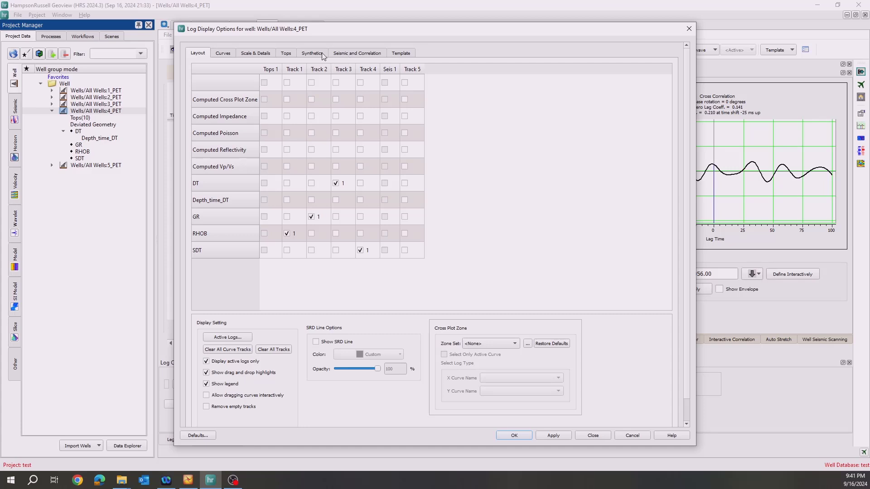
pyautogui.click(345, 55)
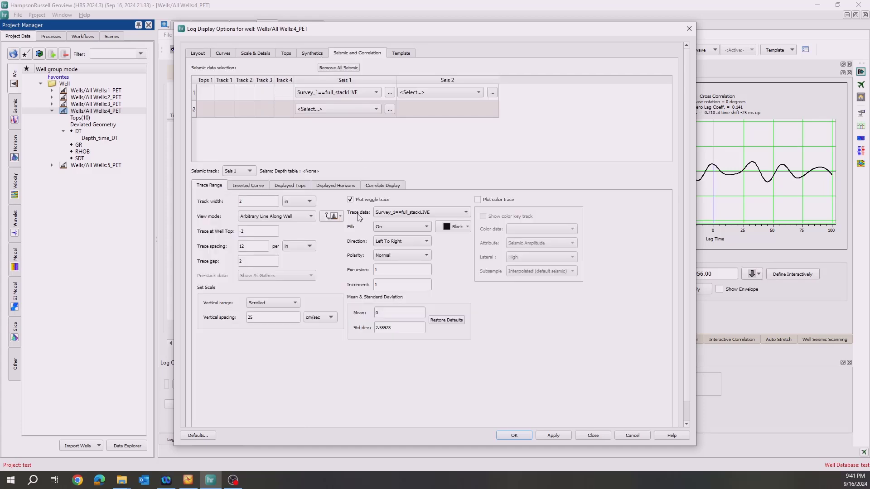
pyautogui.click(344, 186)
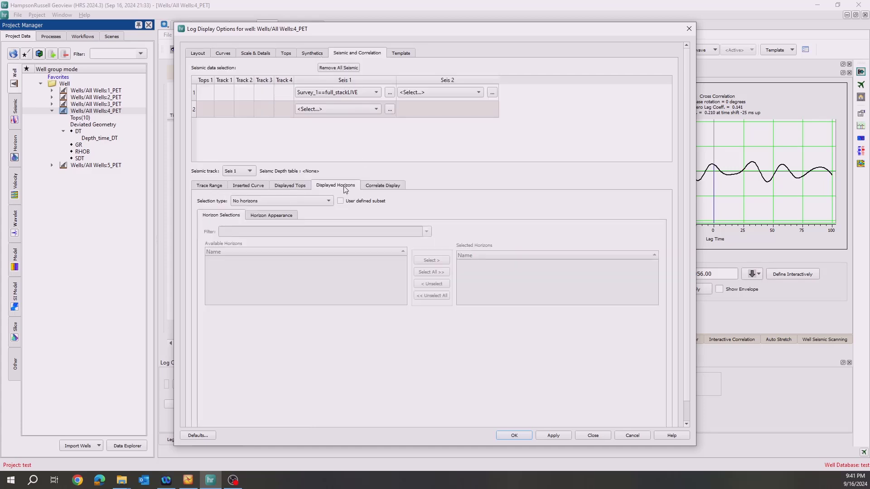
pyautogui.click(252, 203)
pyautogui.click(256, 210)
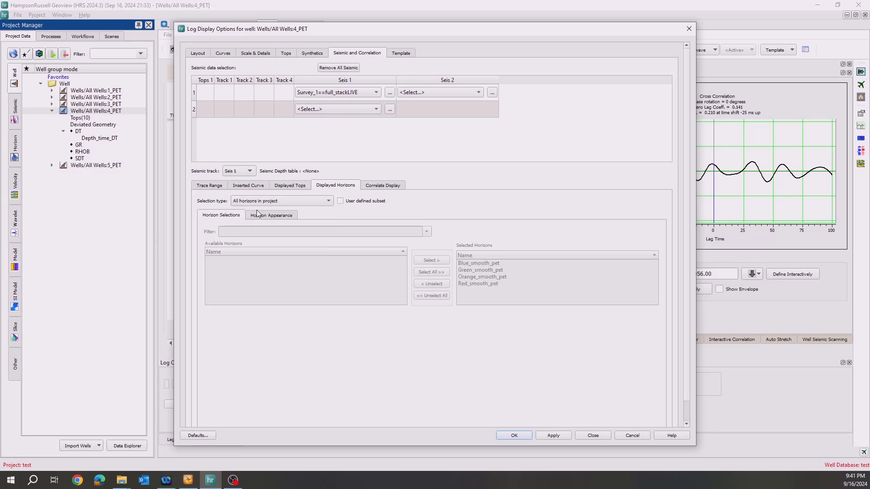
pyautogui.click(507, 435)
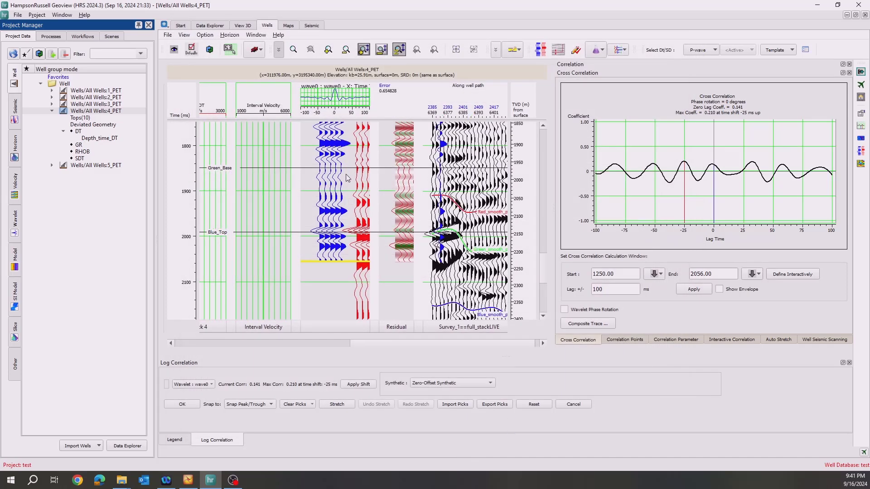
# Pick the synthetic event at Green_Top, match it to the seismic event at Green_smooth_pet, and stretch the log to tie them.
pyautogui.scroll(1, 332, 186)
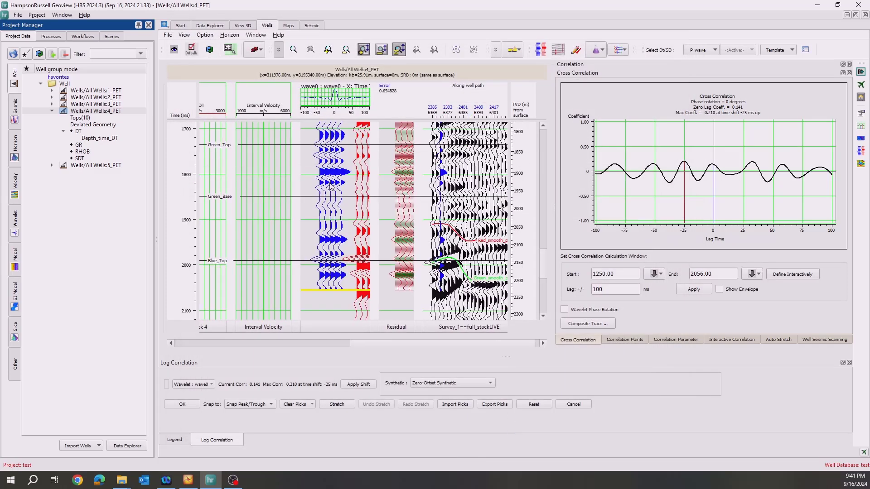
pyautogui.click(321, 148)
pyautogui.click(358, 261)
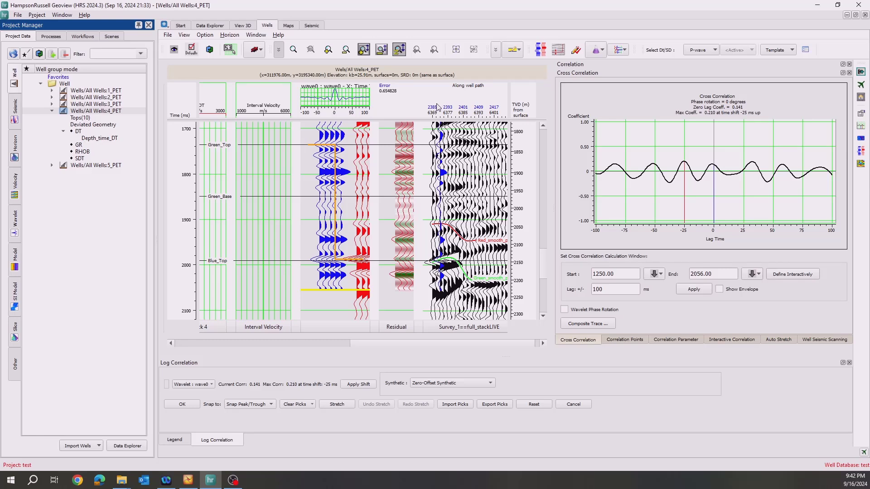
pyautogui.click(341, 407)
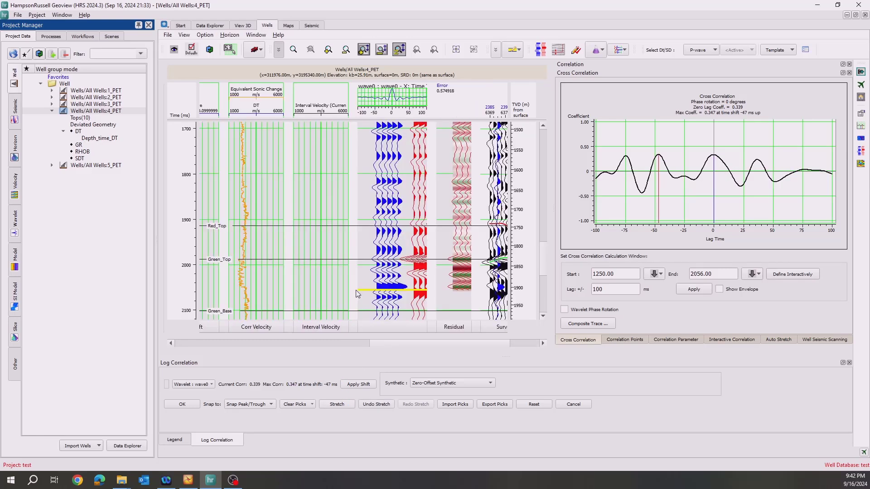
pyautogui.moveTo(385, 340); pyautogui.dragTo(412, 344)
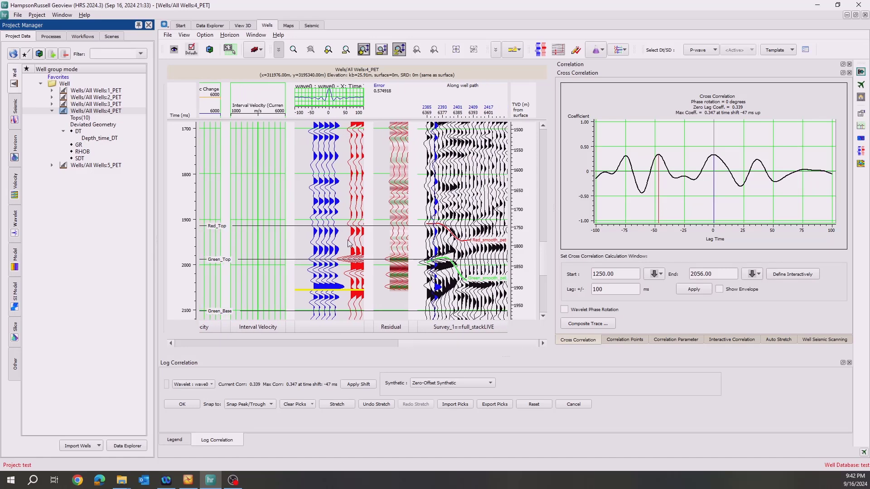
# Start a statistical wavelet extraction from Survey_1==full_stackLIVE and limit its trace range to single inline 2389, at the bottom of well 4_PET.
pyautogui.scroll(2, 349, 242)
pyautogui.scroll(-2, 345, 131)
pyautogui.click(205, 386)
pyautogui.click(211, 414)
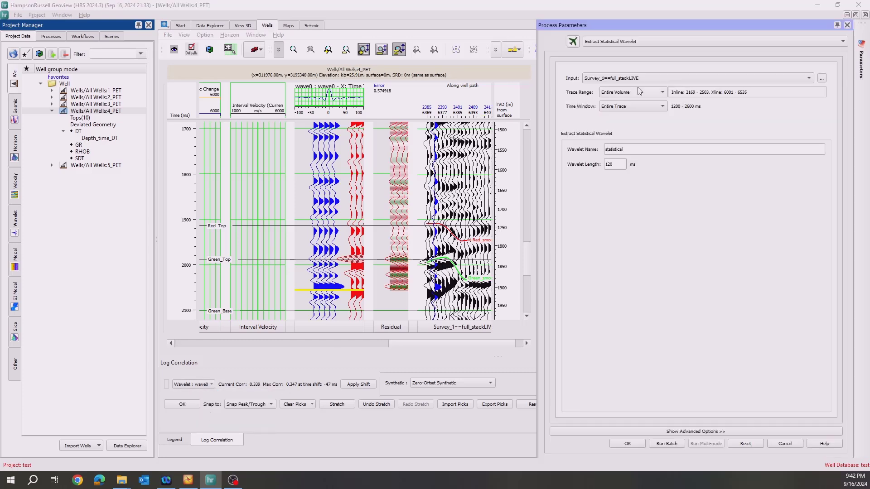
pyautogui.click(658, 93)
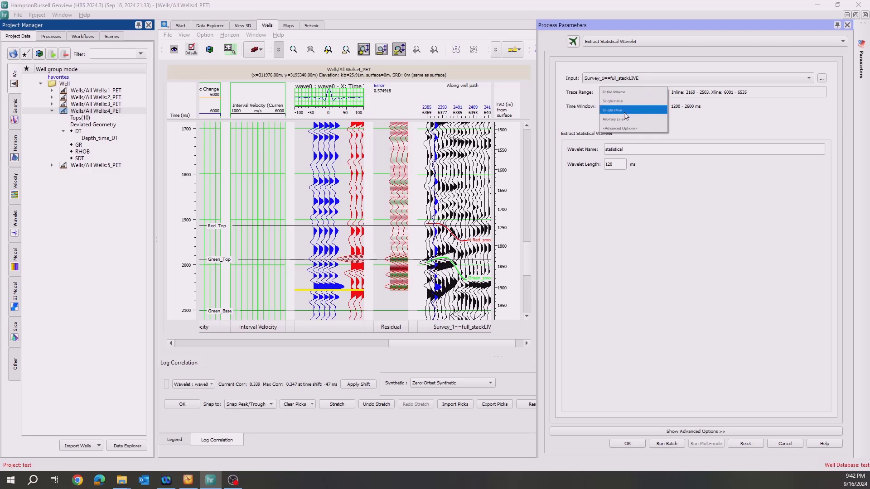
pyautogui.click(658, 101)
pyautogui.click(731, 94)
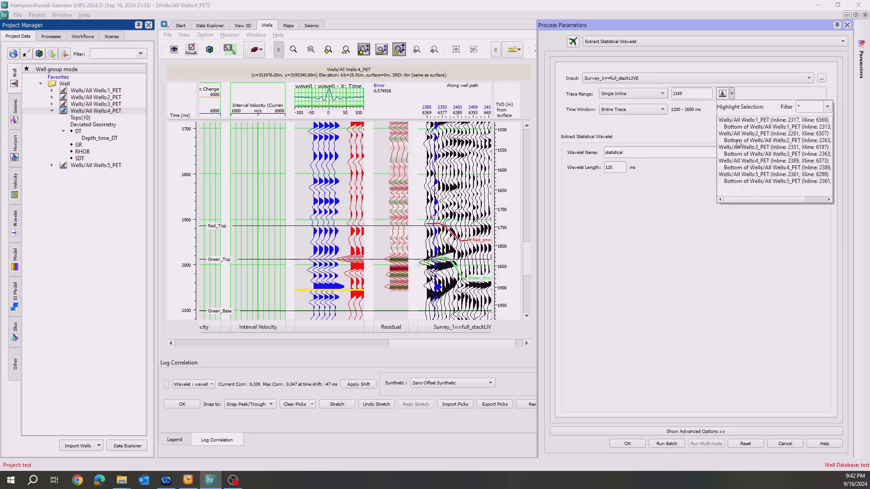
pyautogui.click(738, 168)
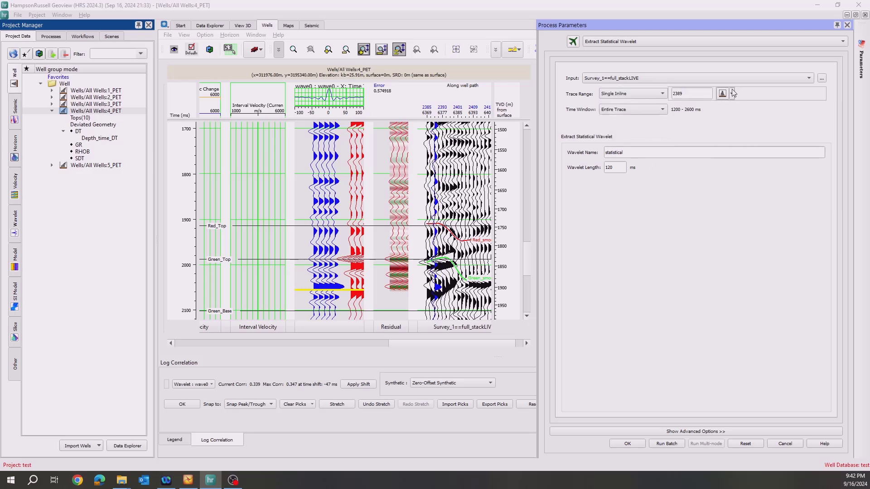
pyautogui.click(733, 94)
pyautogui.click(733, 174)
pyautogui.scroll(1, 392, 200)
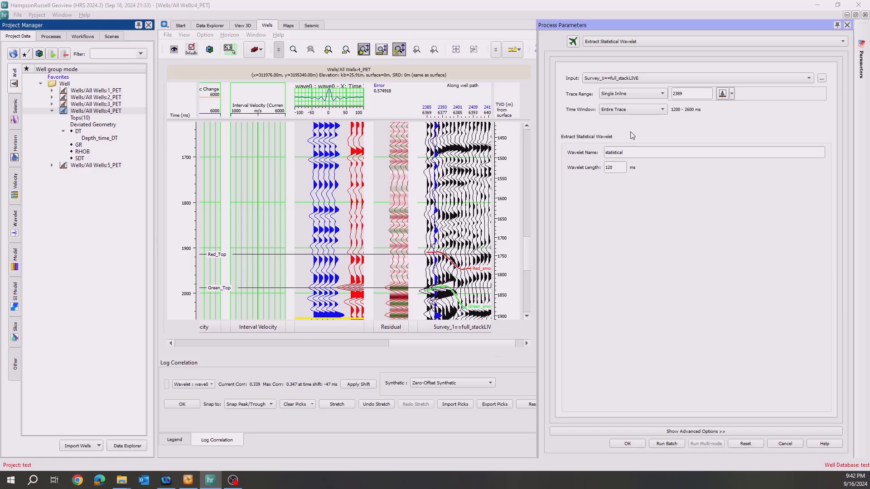
# Restrict the wavelet extraction's time window to a range from 1200 to 2200 ms.
pyautogui.click(632, 111)
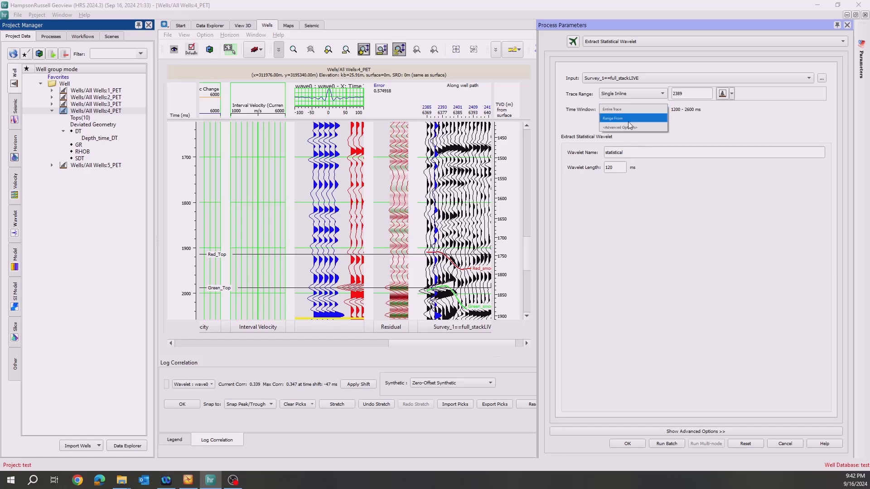
pyautogui.click(629, 118)
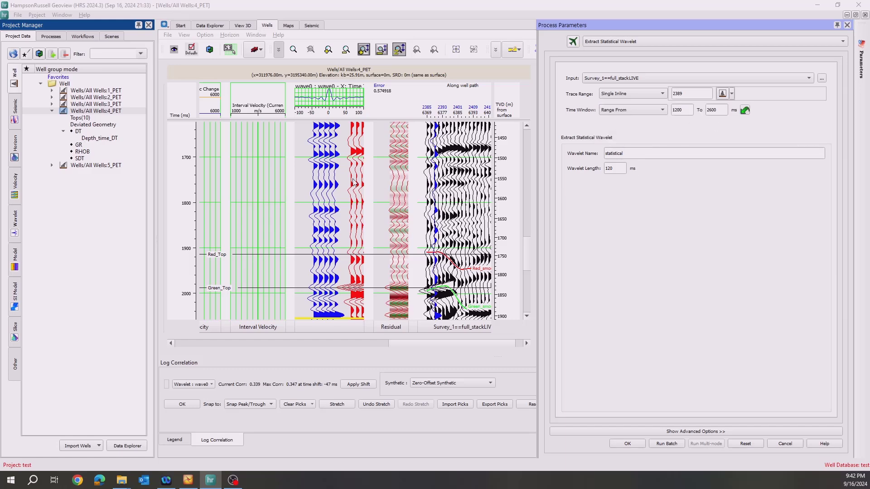
pyautogui.scroll(-2, 354, 182)
pyautogui.scroll(-4, 354, 183)
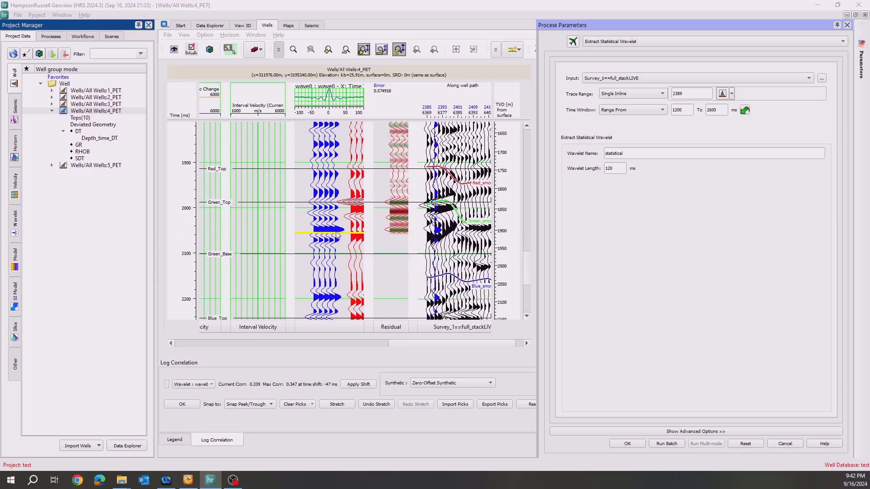
pyautogui.doubleClick(717, 110)
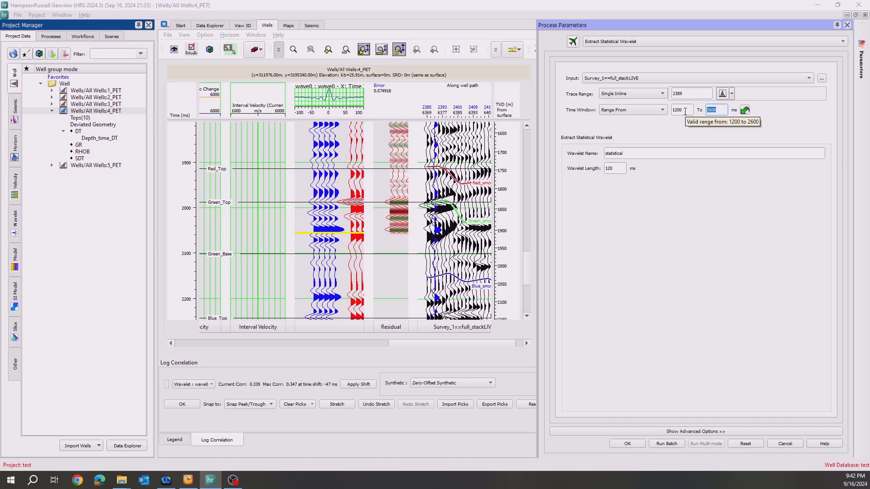
pyautogui.scroll(-3, 315, 290)
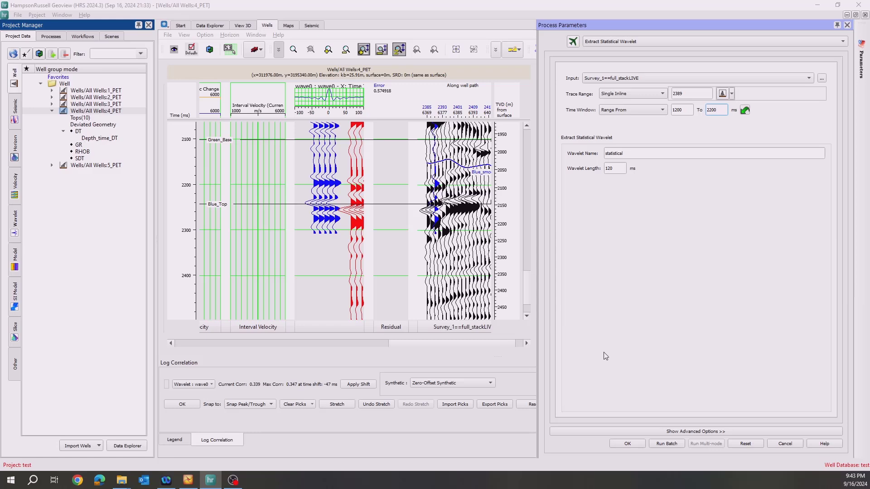
# Extract the statistical wavelet, dock its response plot in the wavelet view, and return to the well display.
pyautogui.click(627, 447)
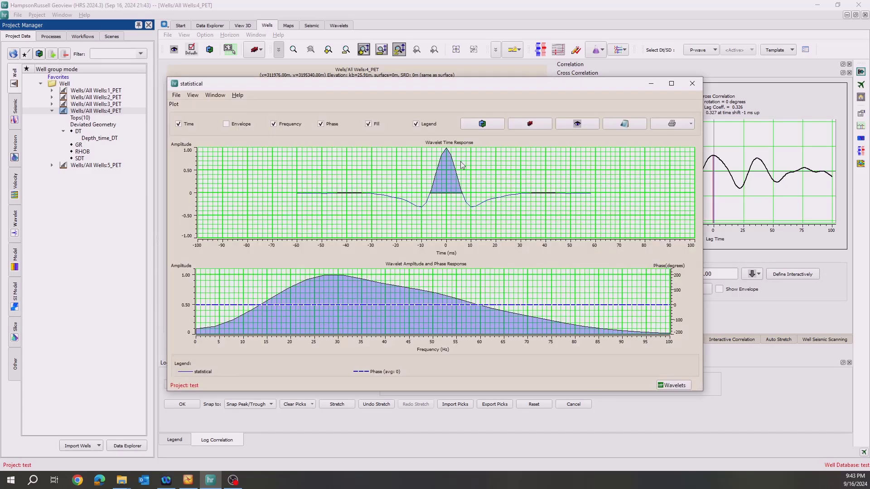
pyautogui.click(672, 385)
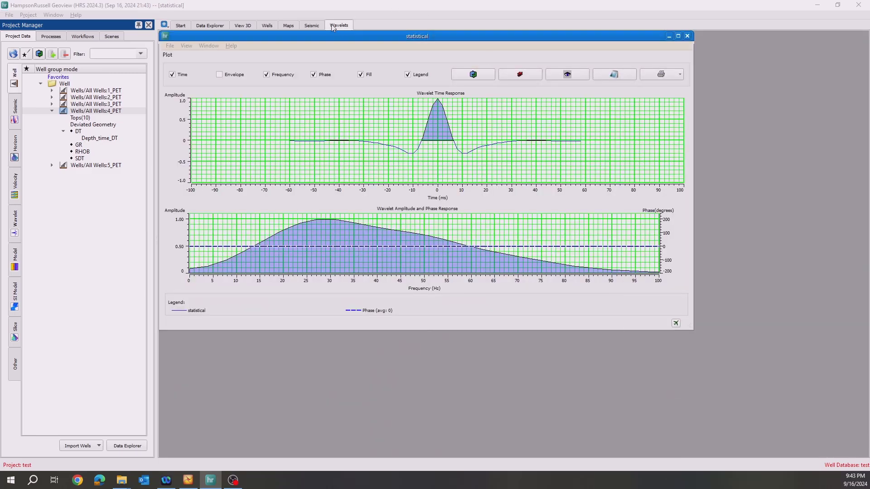
pyautogui.click(267, 27)
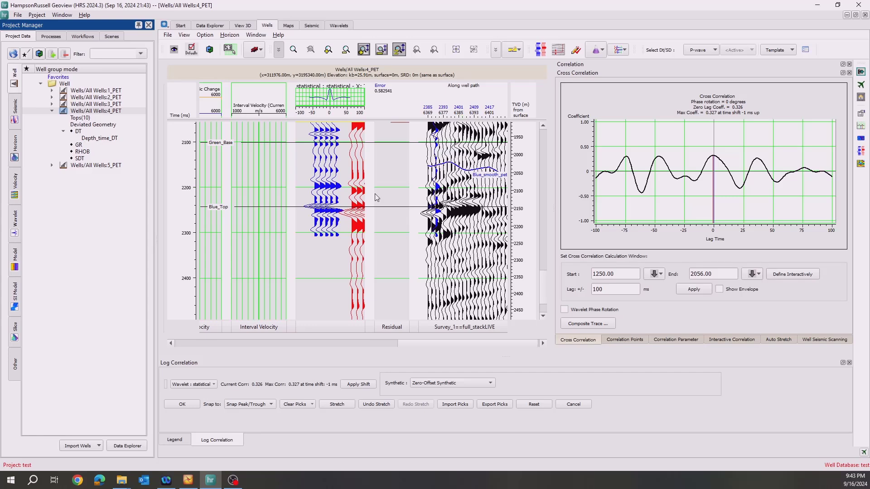
# Set the cross-correlation calculation window to start at 1600 and end at 2300, and apply it.
pyautogui.scroll(3, 306, 205)
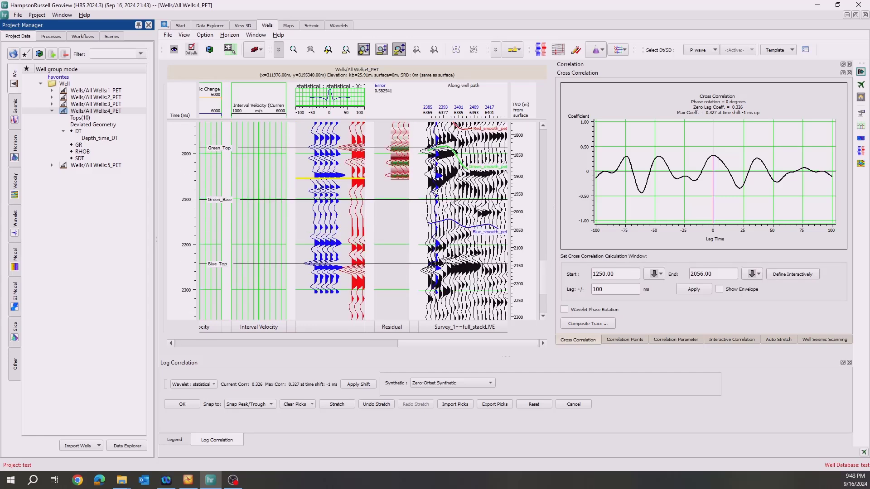
pyautogui.doubleClick(704, 275)
pyautogui.write('23')
pyautogui.scroll(5, 297, 174)
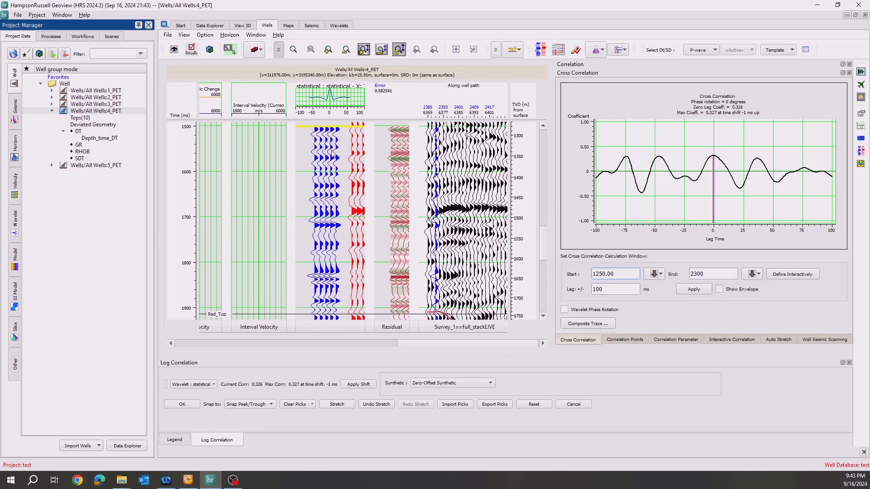
pyautogui.scroll(-2, 333, 155)
pyautogui.hotkey('ctrl', 'a')
pyautogui.write('1')
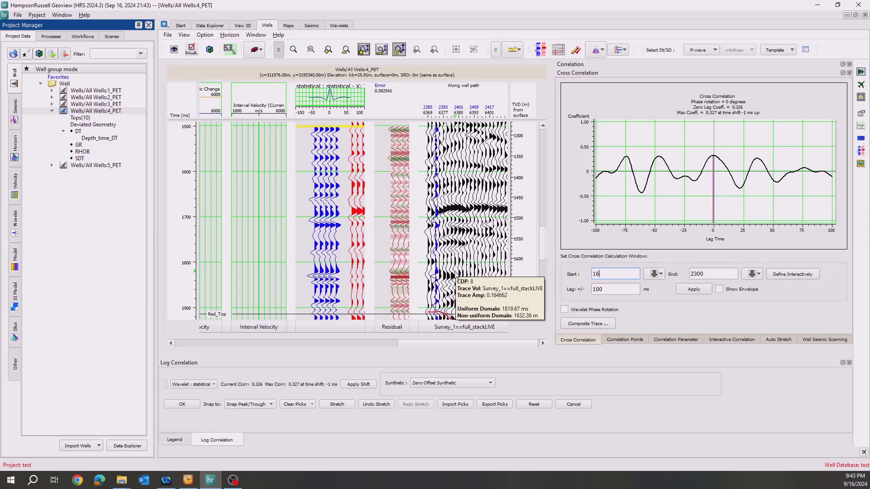
pyautogui.write('600')
pyautogui.click(700, 295)
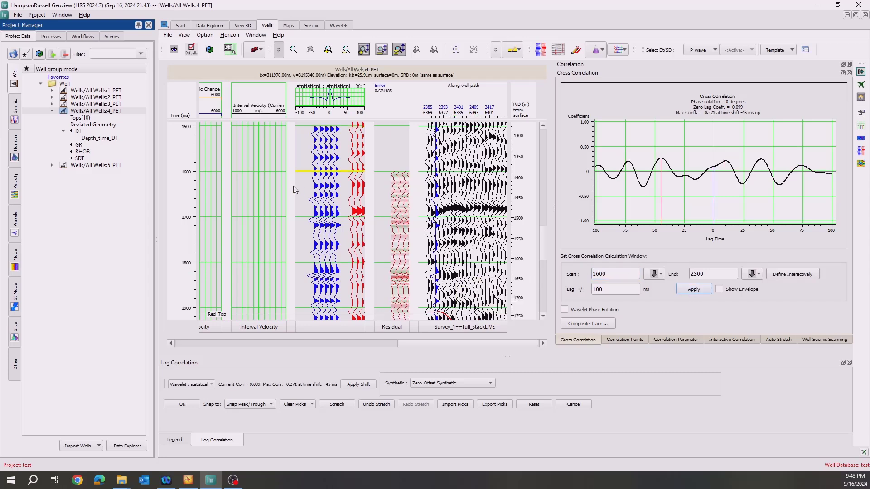
# Pick the synthetic events at Green_Top and Blue_Top and match them to the corresponding seismic trace events.
pyautogui.scroll(-3, 295, 189)
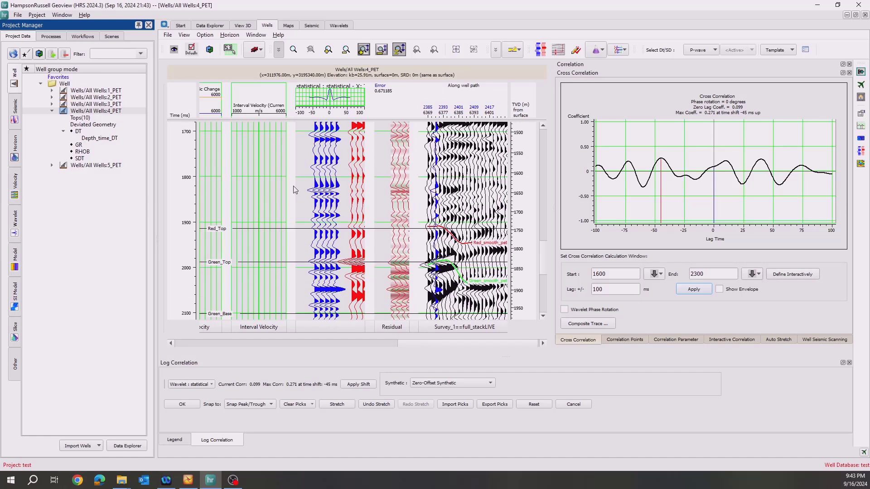
pyautogui.scroll(-1, 295, 189)
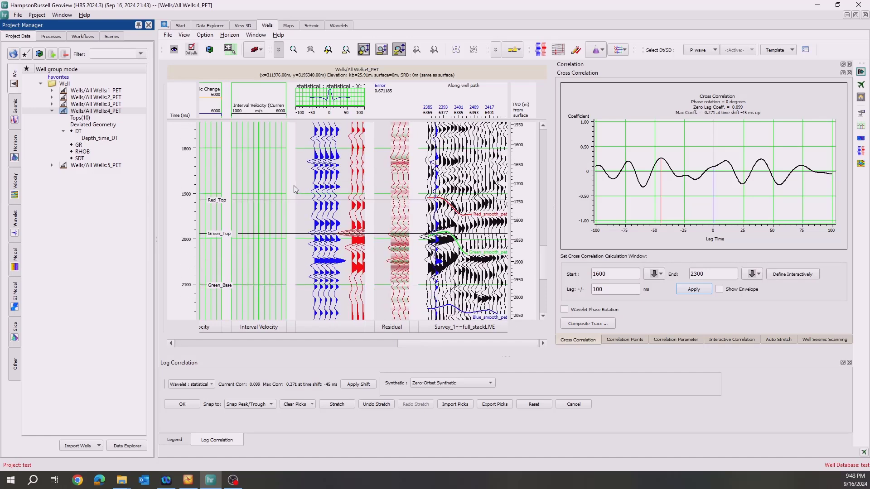
pyautogui.scroll(-1, 295, 189)
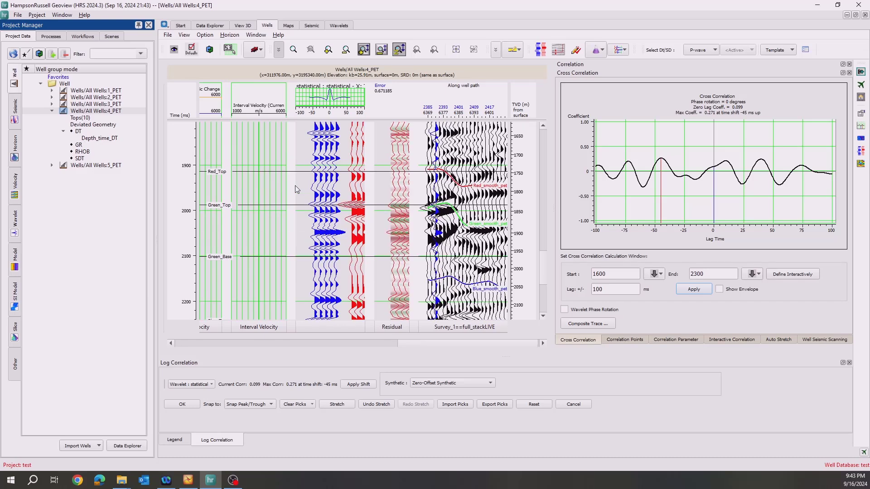
pyautogui.scroll(-2, 347, 195)
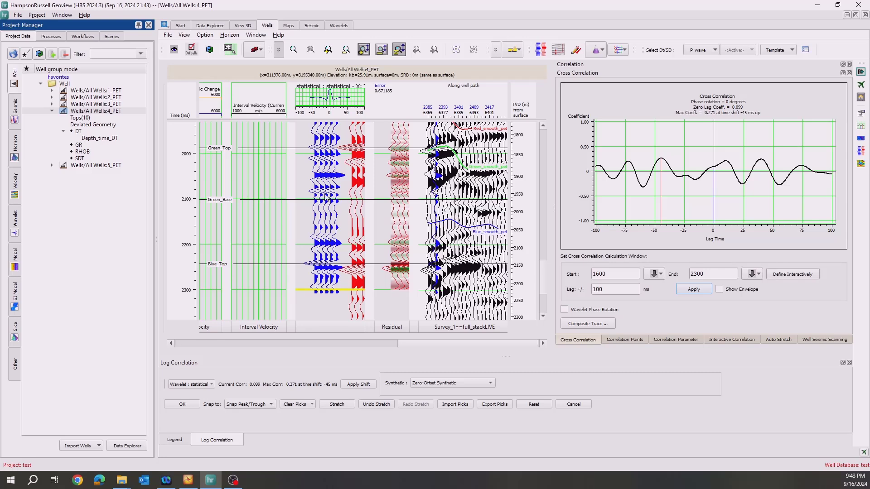
pyautogui.scroll(1, 325, 197)
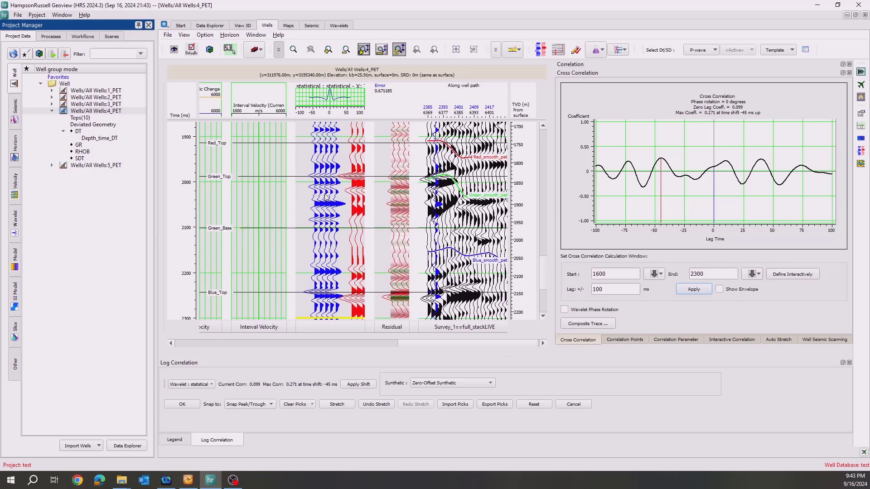
pyautogui.click(343, 179)
pyautogui.scroll(-1, 330, 240)
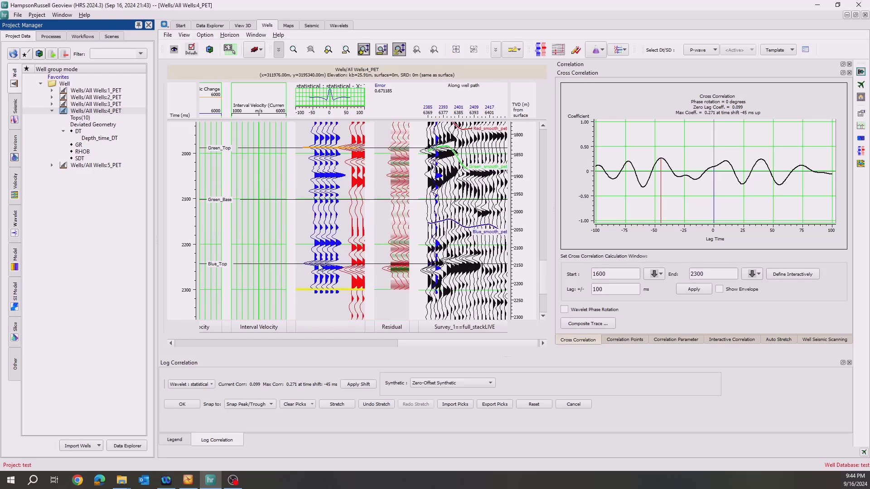
pyautogui.click(356, 275)
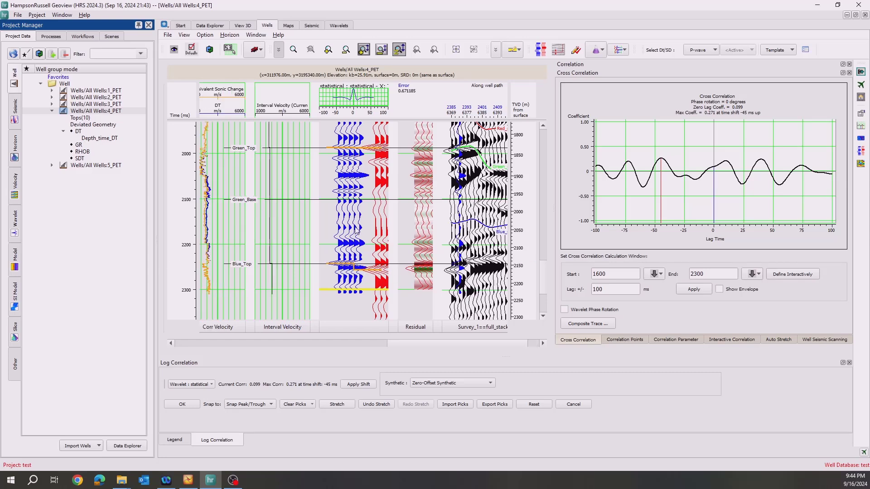
# Add a correlation pick tying the synthetic peak at about 1705 ms, above Red_Top, to the strong seismic peak.
pyautogui.scroll(7, 356, 231)
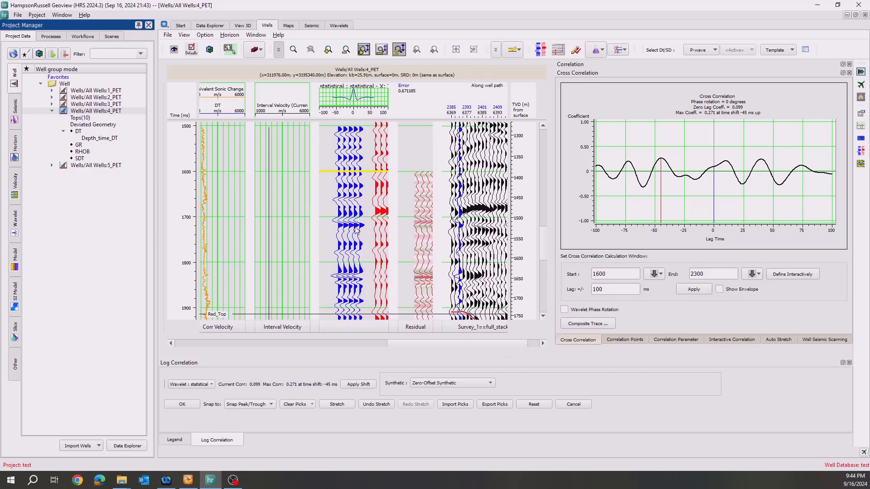
pyautogui.scroll(1, 356, 230)
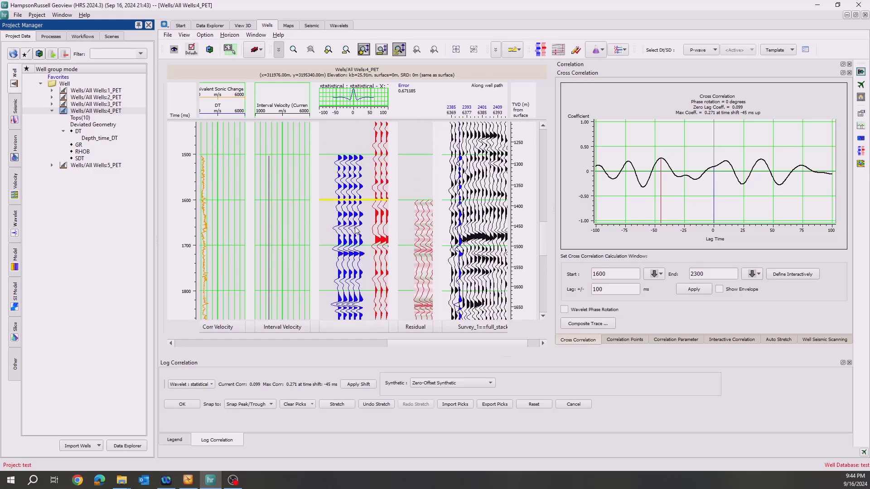
pyautogui.scroll(1, 355, 231)
pyautogui.scroll(-1, 356, 231)
pyautogui.moveTo(349, 252); pyautogui.dragTo(380, 249)
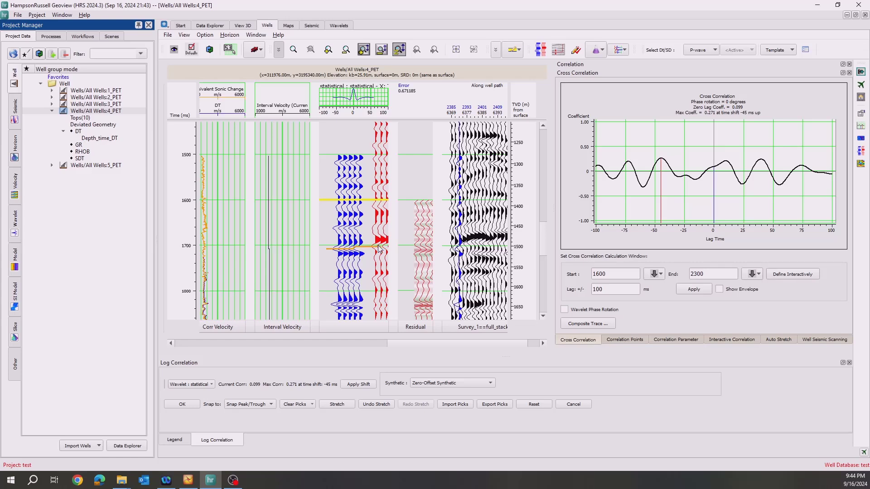
# Hide the Project Manager and examine the corrected time, drift and velocity curves at the correlation picks.
pyautogui.click(150, 26)
pyautogui.moveTo(335, 345); pyautogui.dragTo(214, 355)
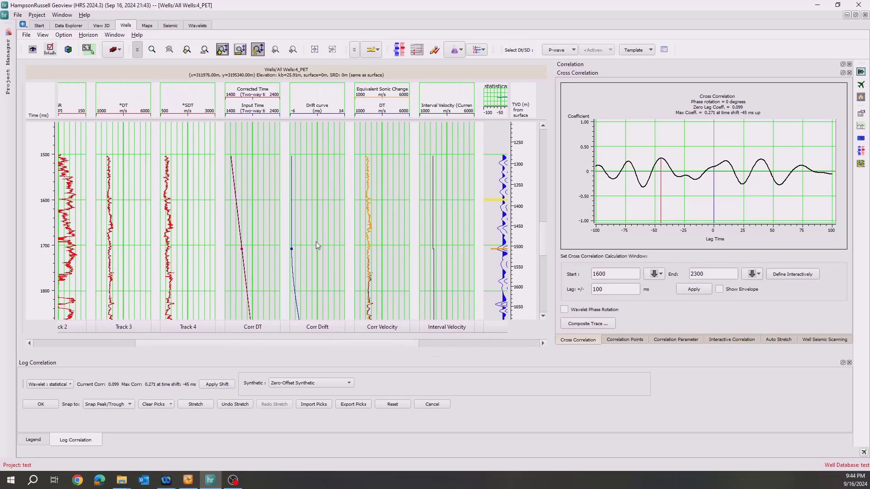
pyautogui.scroll(-5, 403, 201)
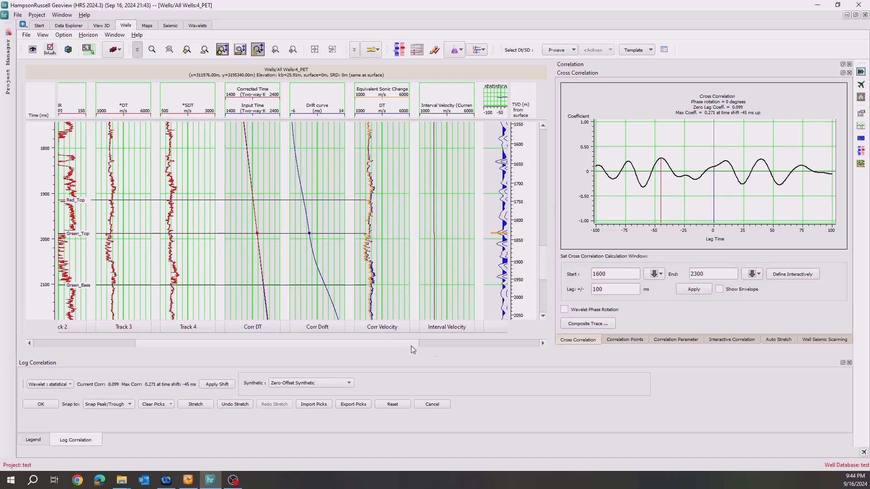
pyautogui.moveTo(410, 346); pyautogui.dragTo(429, 346)
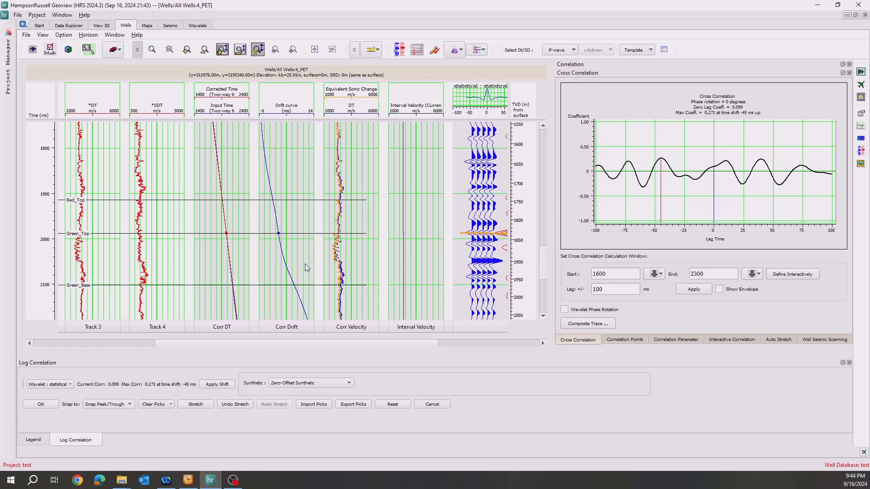
pyautogui.scroll(-2, 279, 222)
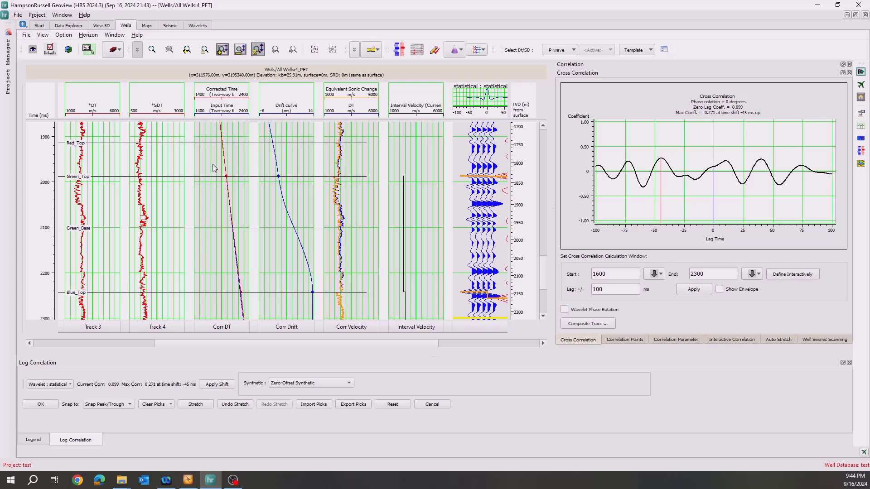
pyautogui.scroll(-1, 213, 160)
pyautogui.scroll(1, 213, 158)
# Stretch the log of well 4_PET to the correlation picks, and apply the suggested 1 ms time shift.
pyautogui.moveTo(267, 346); pyautogui.dragTo(335, 347)
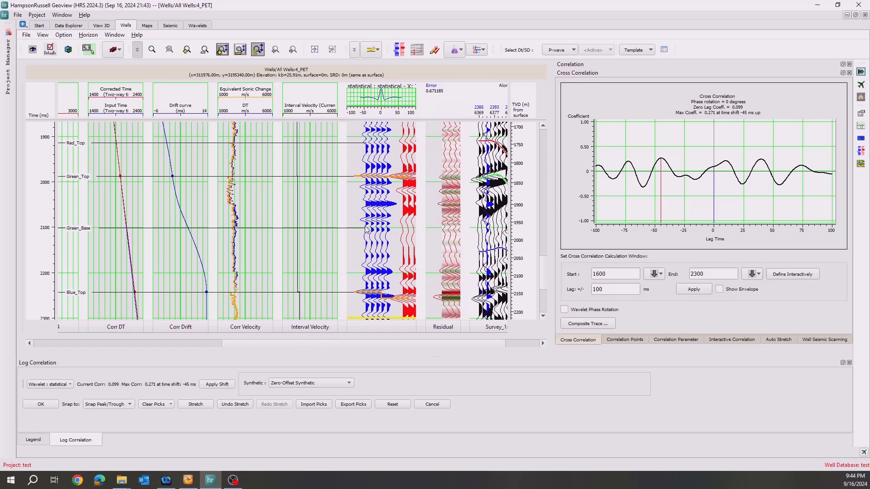
pyautogui.scroll(-1, 365, 229)
pyautogui.scroll(1, 365, 229)
pyautogui.scroll(-1, 312, 298)
pyautogui.scroll(-1, 312, 295)
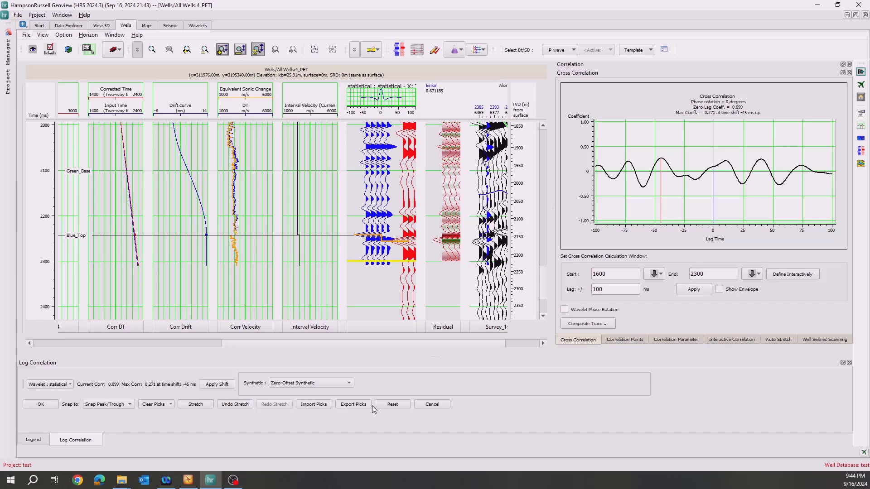
pyautogui.click(201, 404)
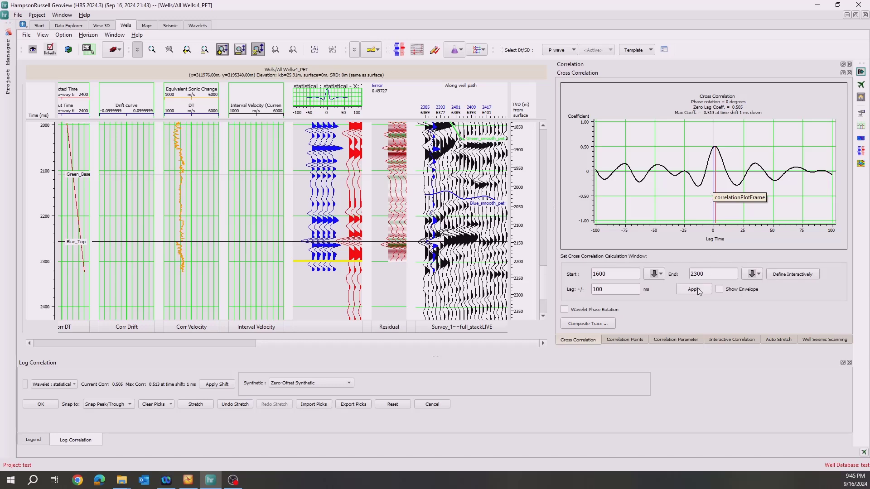
pyautogui.click(216, 385)
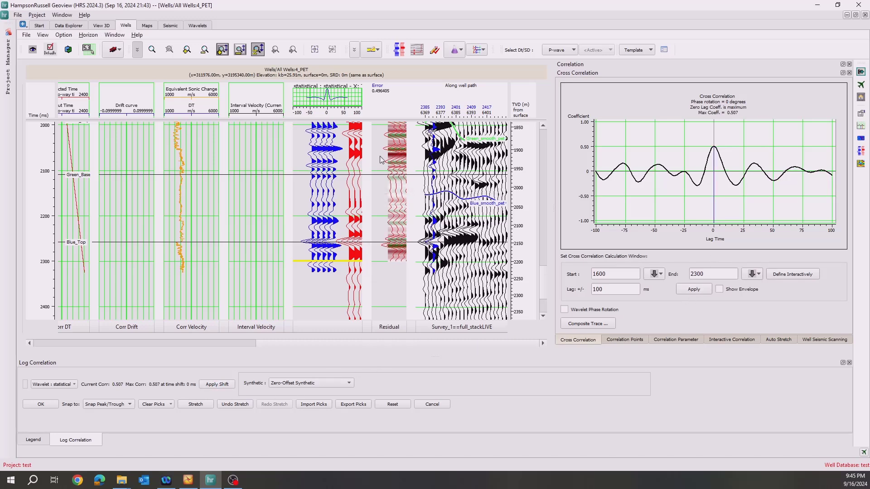
# Scan wavelet phase rotations within ±180 degrees for the best correlation of well 4_PET, and turn the wavelet phase rotation off again.
pyautogui.scroll(3, 380, 159)
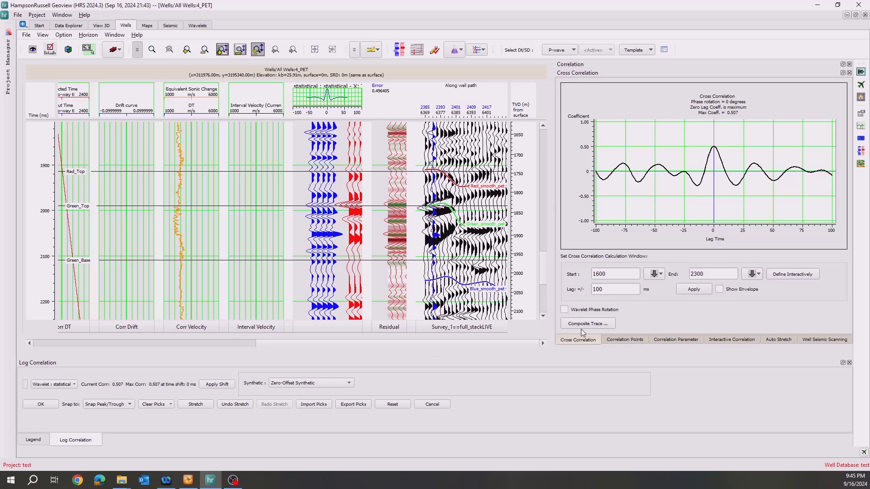
pyautogui.click(576, 312)
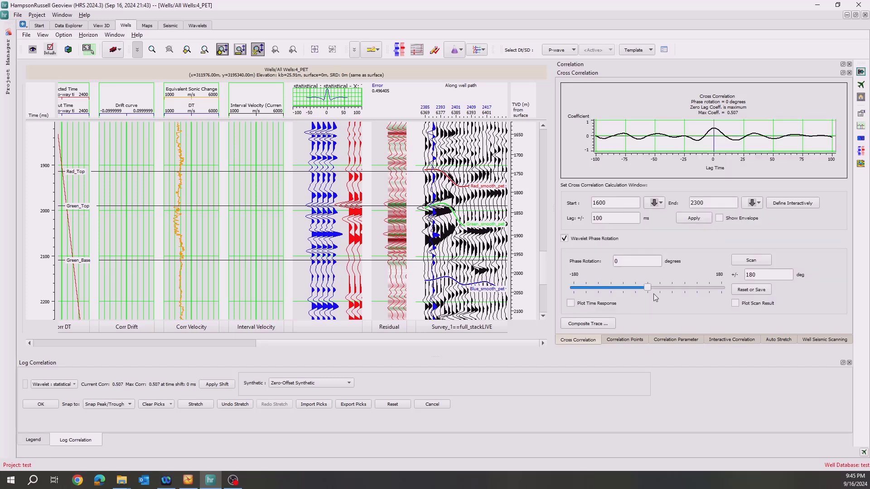
pyautogui.click(751, 261)
pyautogui.scroll(-3, 785, 238)
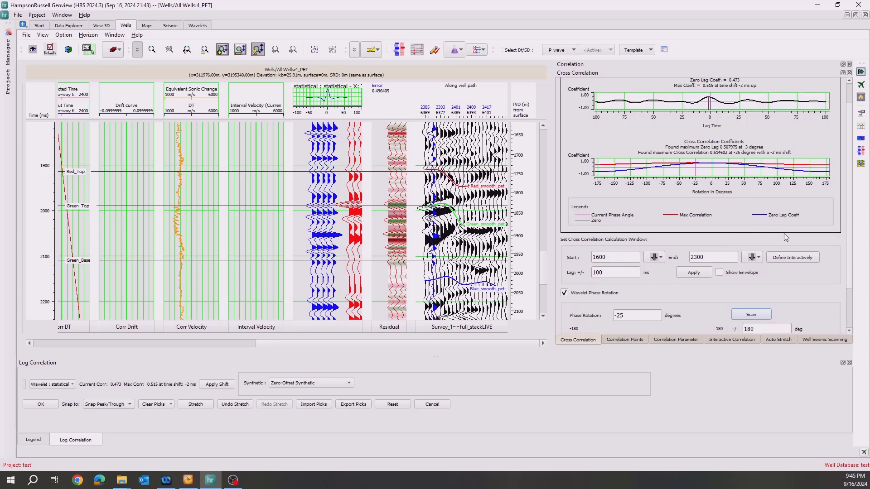
pyautogui.scroll(-2, 786, 237)
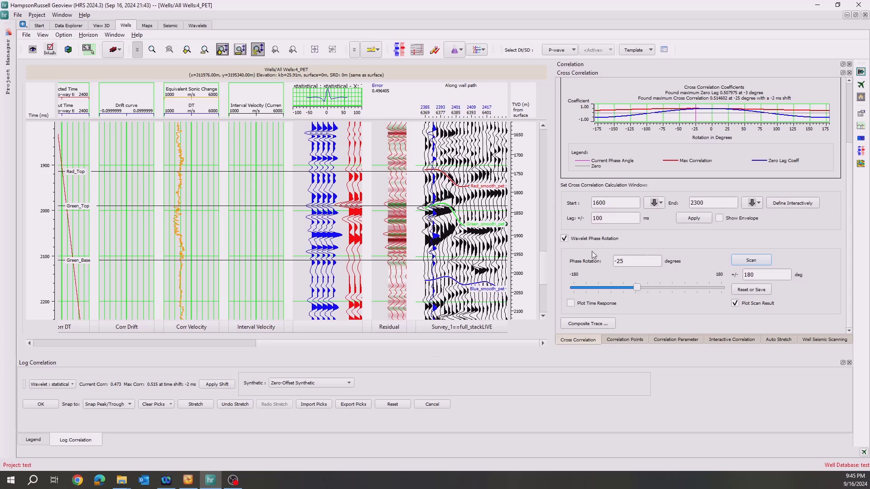
pyautogui.moveTo(632, 262); pyautogui.dragTo(565, 267)
pyautogui.click(565, 239)
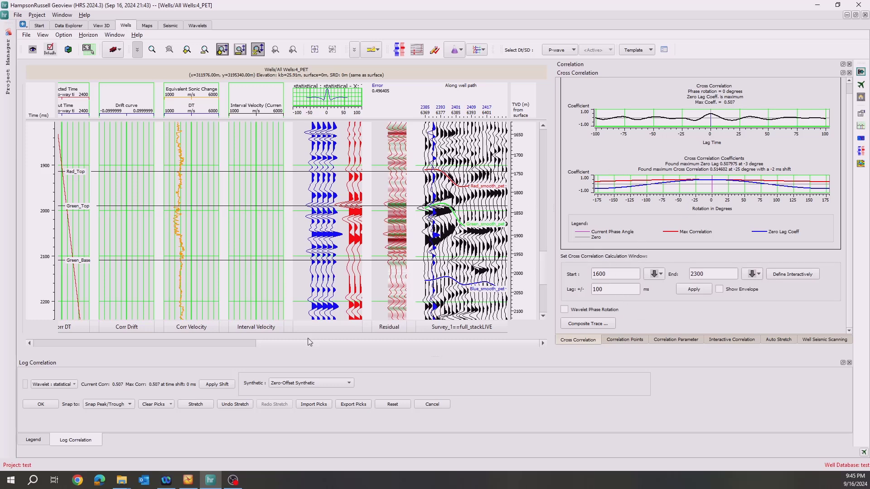
pyautogui.click(64, 385)
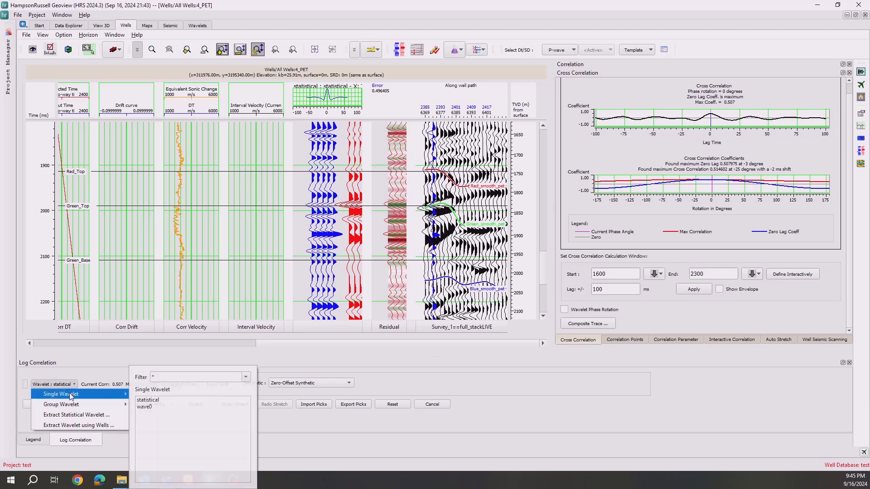
pyautogui.click(74, 424)
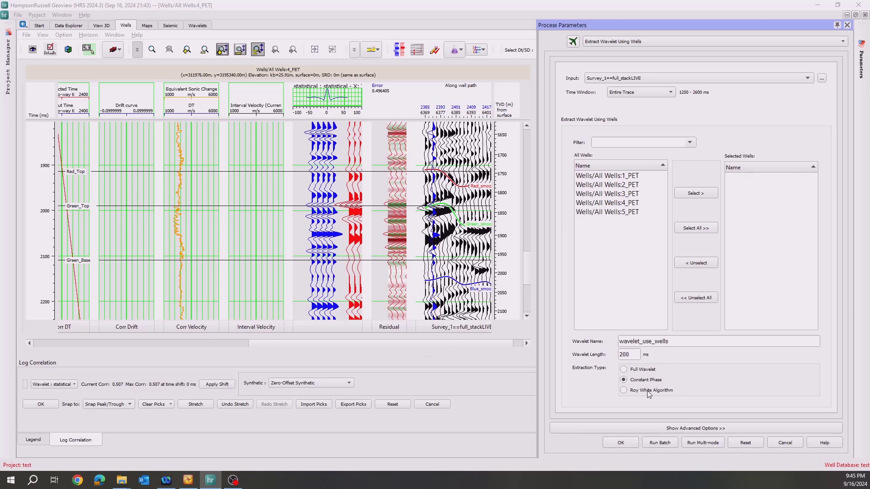
pyautogui.click(847, 25)
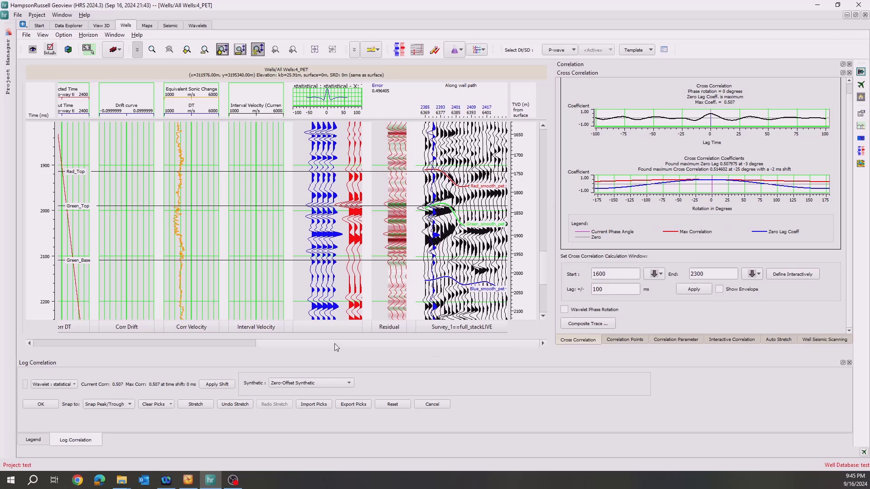
# Finish the log correlation of well 4_PET, saving the corrected log as DT_corr, and view the well on the seismic section.
pyautogui.click(29, 407)
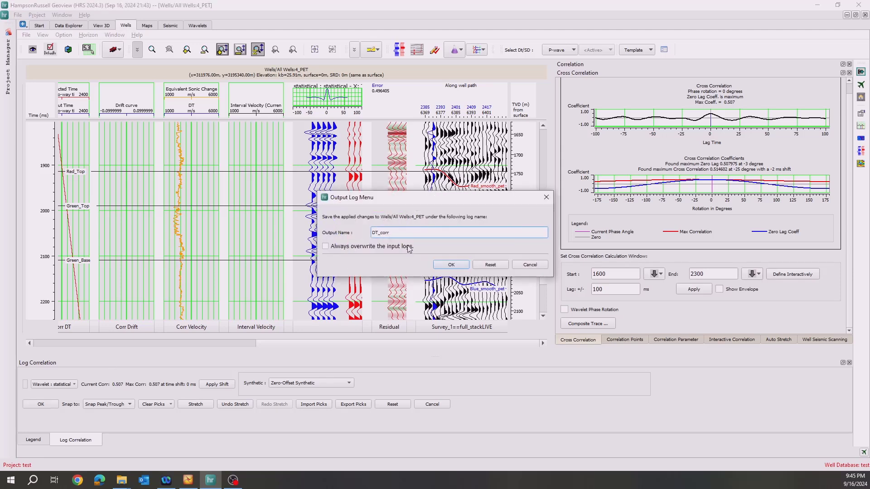
pyautogui.click(455, 268)
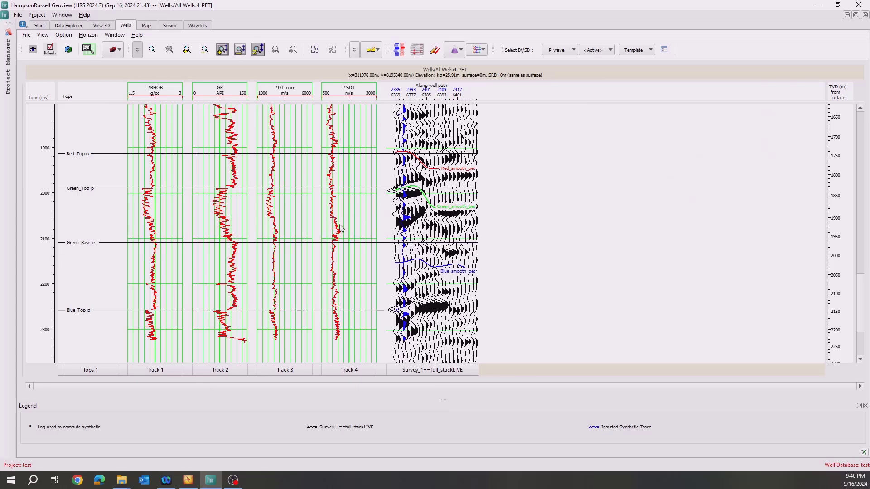
pyautogui.click(170, 25)
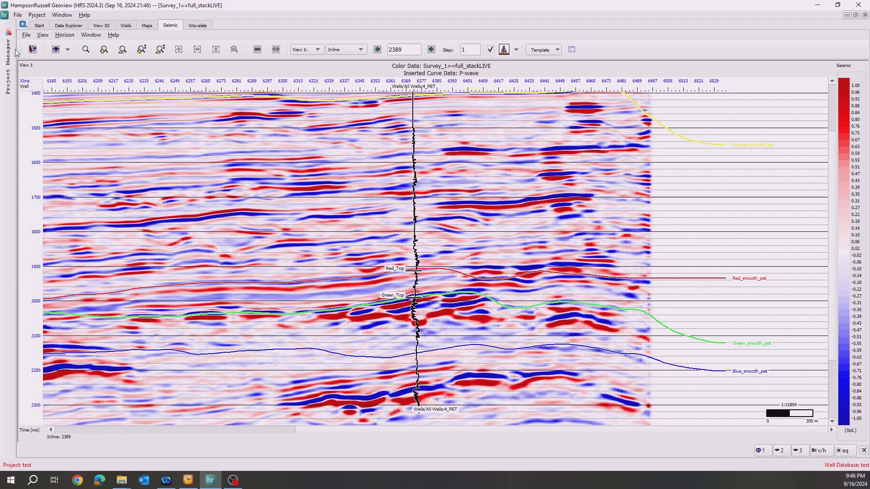
# Filter the available processes by "petr" and open the export of wells to Petrel via the GeoSoftware Plugin.
pyautogui.click(8, 61)
pyautogui.click(50, 36)
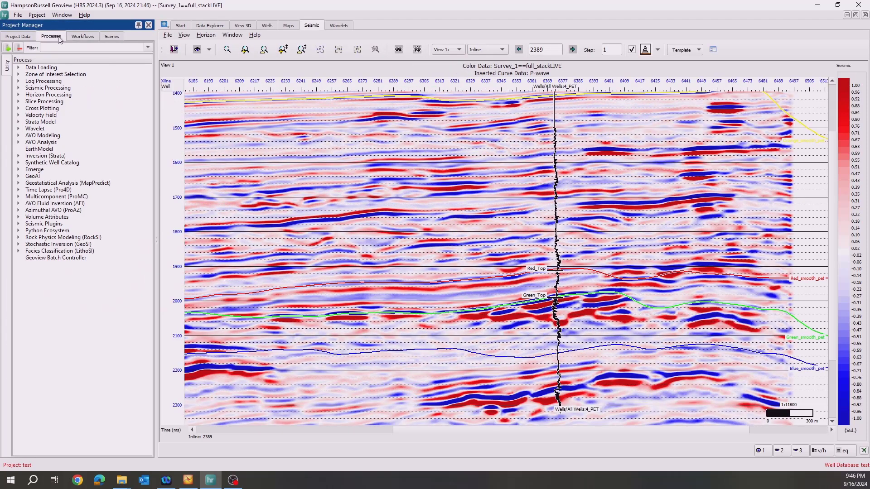
pyautogui.click(63, 47)
pyautogui.write('petr')
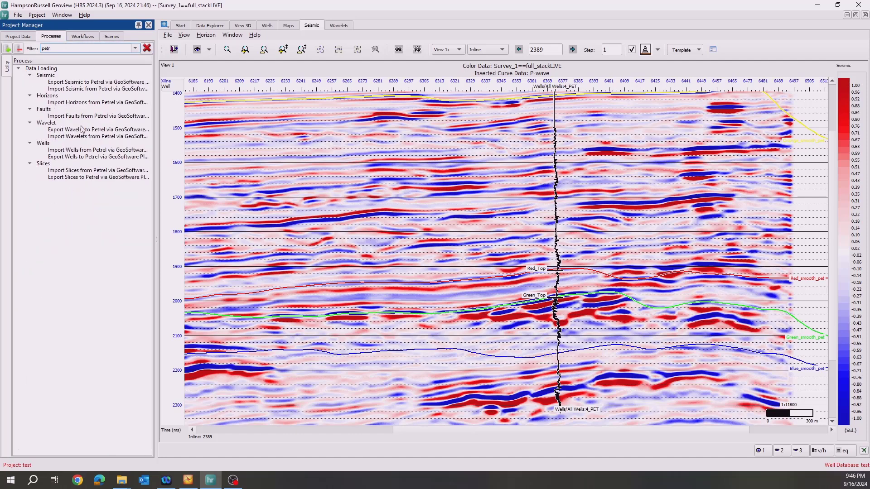
pyautogui.moveTo(153, 140); pyautogui.dragTo(197, 140)
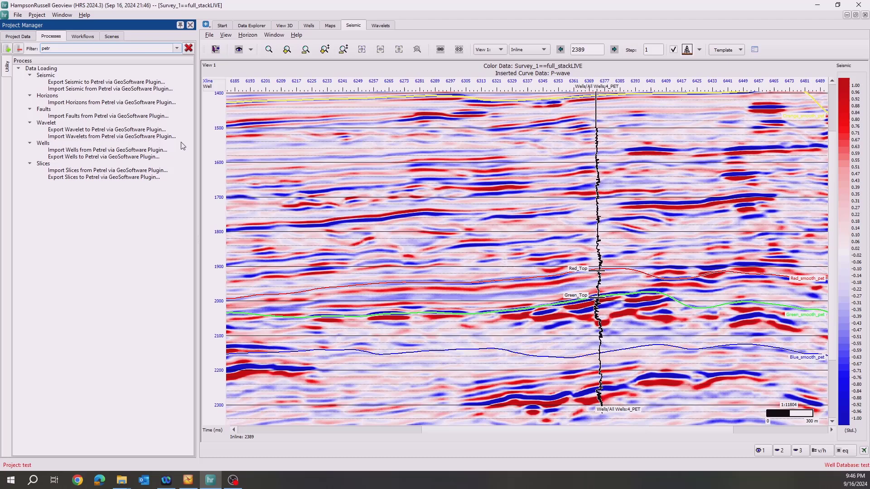
pyautogui.click(76, 158)
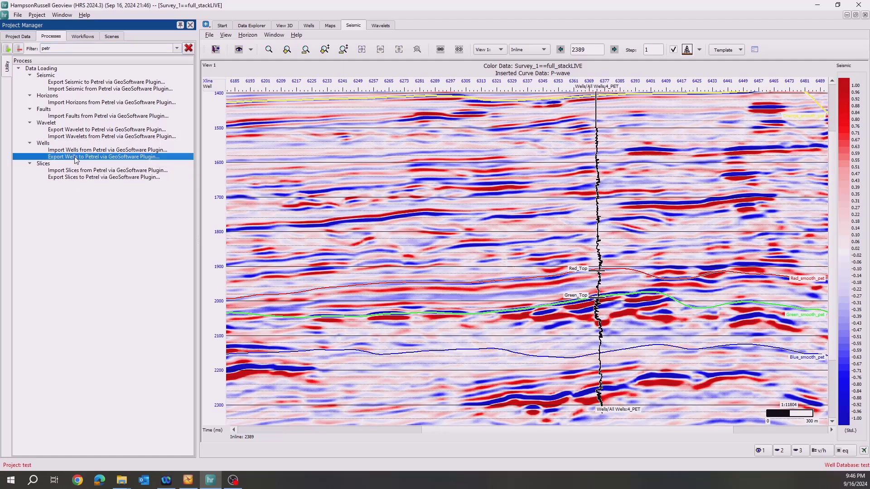
pyautogui.doubleClick(75, 156)
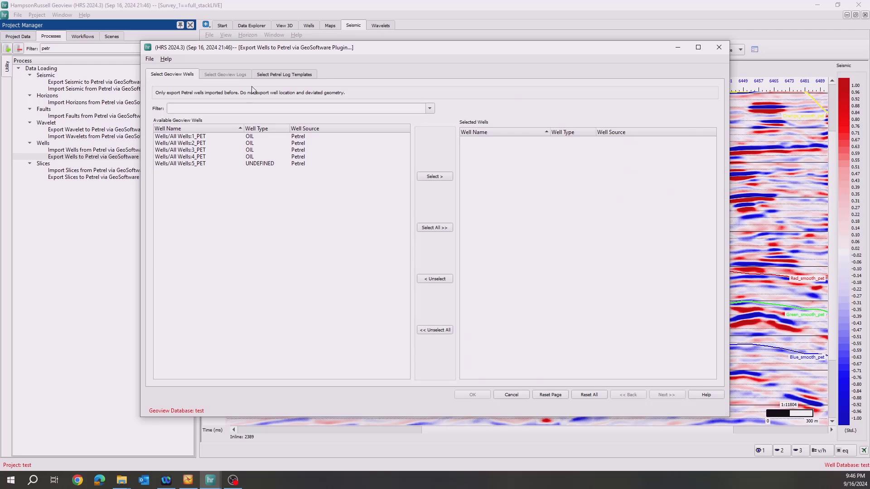
pyautogui.moveTo(371, 52); pyautogui.dragTo(338, 69)
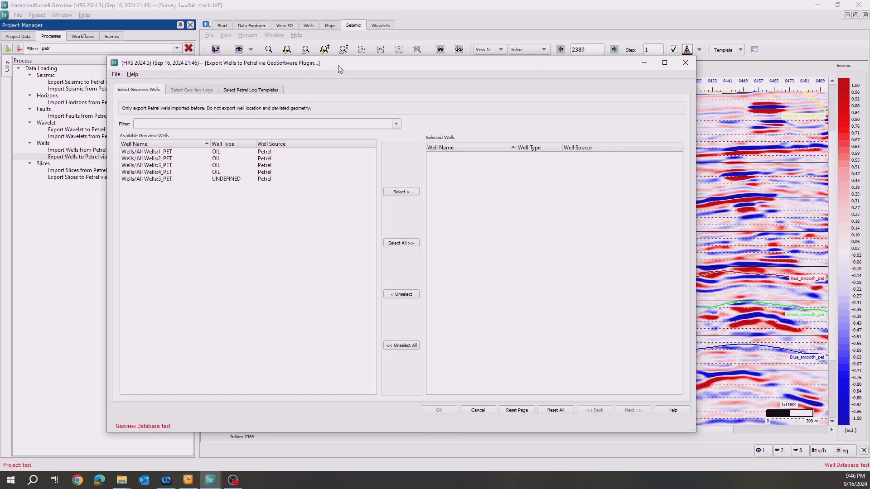
# Export the Depth_time_DT_corr log of well 4_PET to Petrel, using the One-way time log template.
pyautogui.doubleClick(157, 173)
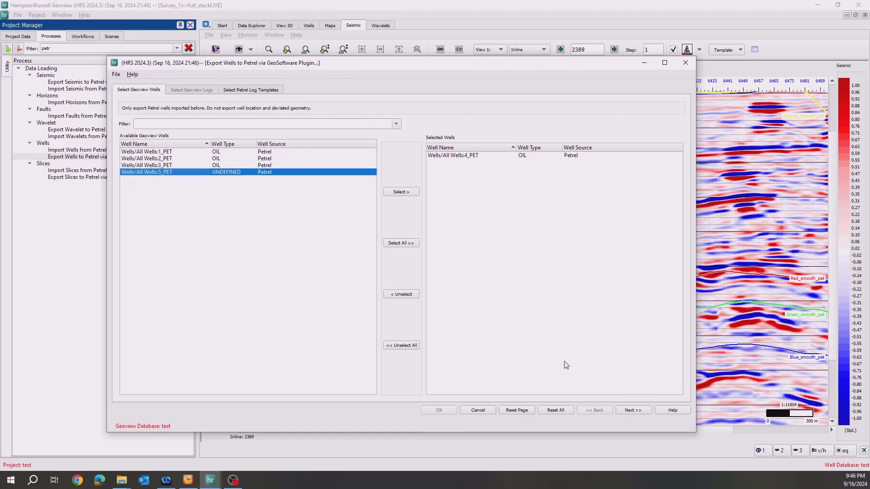
pyautogui.click(633, 411)
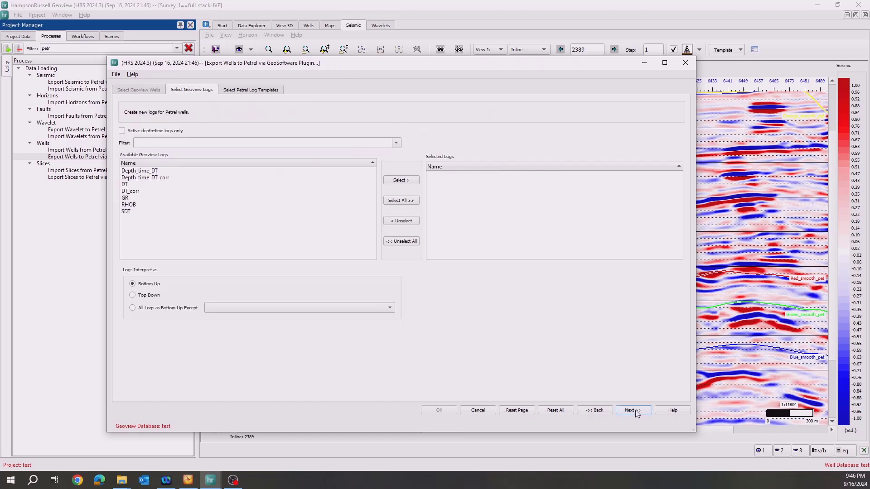
pyautogui.click(143, 178)
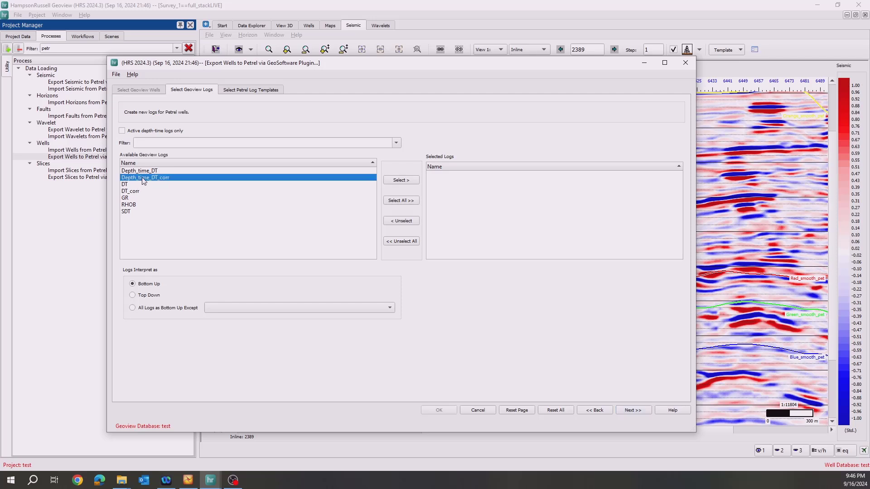
pyautogui.doubleClick(143, 179)
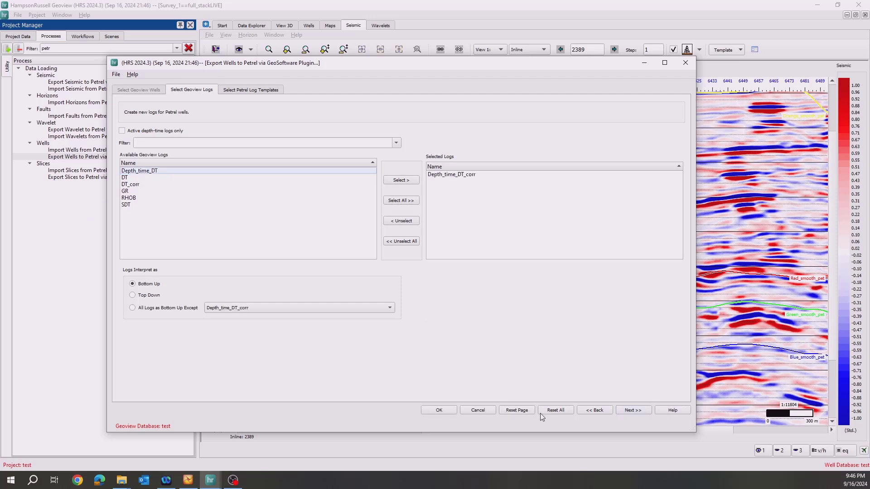
pyautogui.click(633, 410)
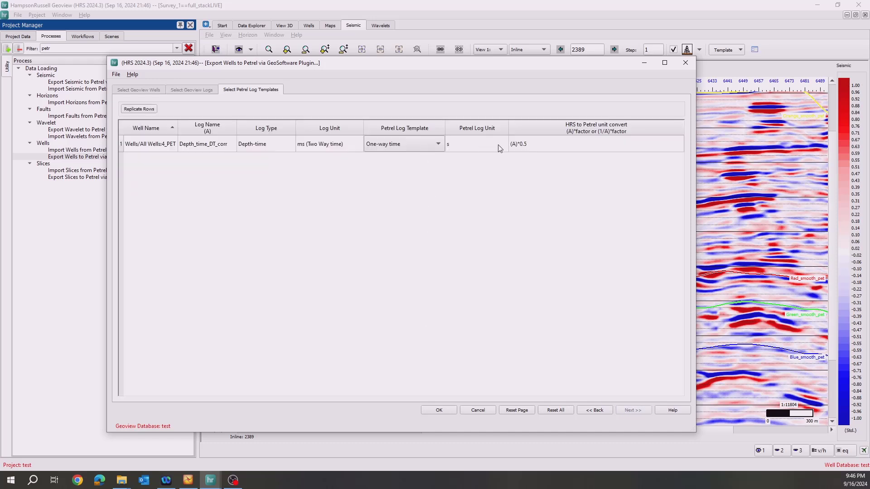
pyautogui.click(437, 411)
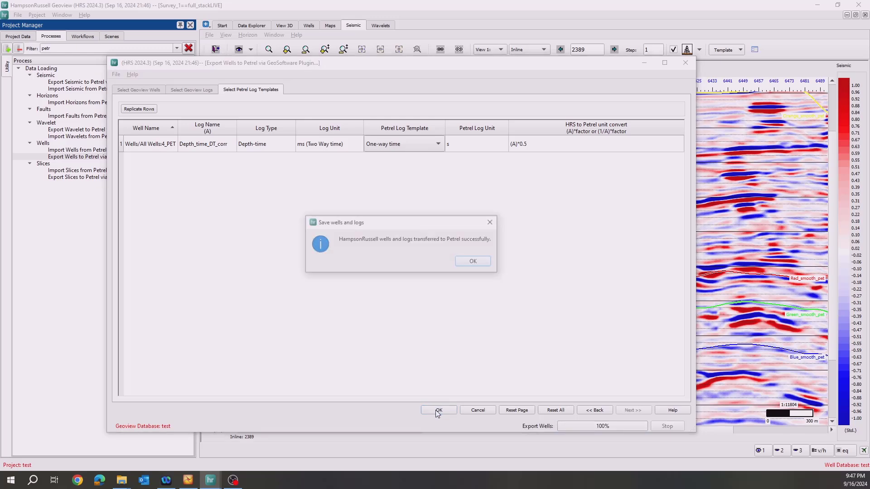
pyautogui.click(474, 262)
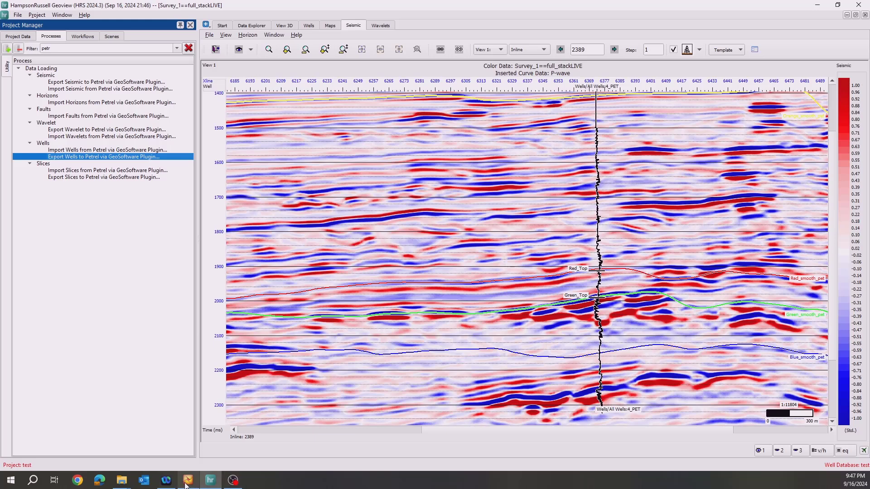
# Switch to Petrel, find Depth_time_DT_corr in the GeoSoftware Plugin folder of well 4_PET's logs, and inspect the well against the horizons in 3D.
pyautogui.click(230, 481)
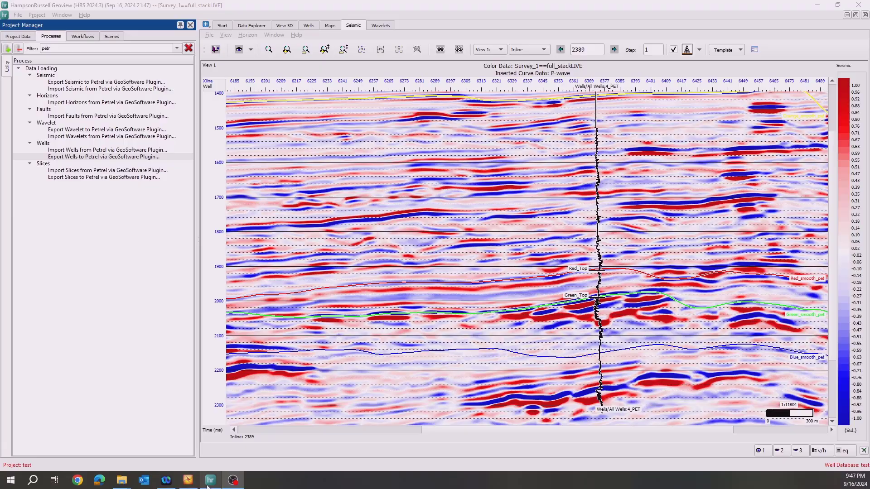
pyautogui.click(188, 482)
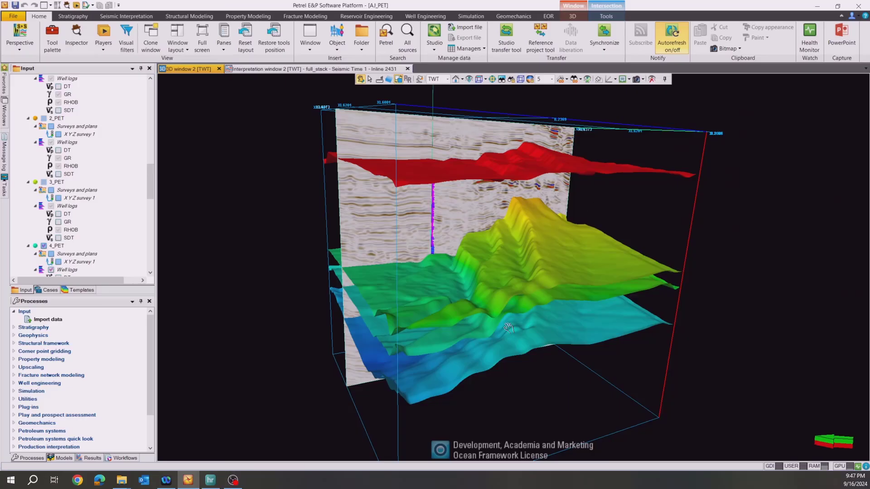
pyautogui.moveTo(488, 330); pyautogui.dragTo(523, 327)
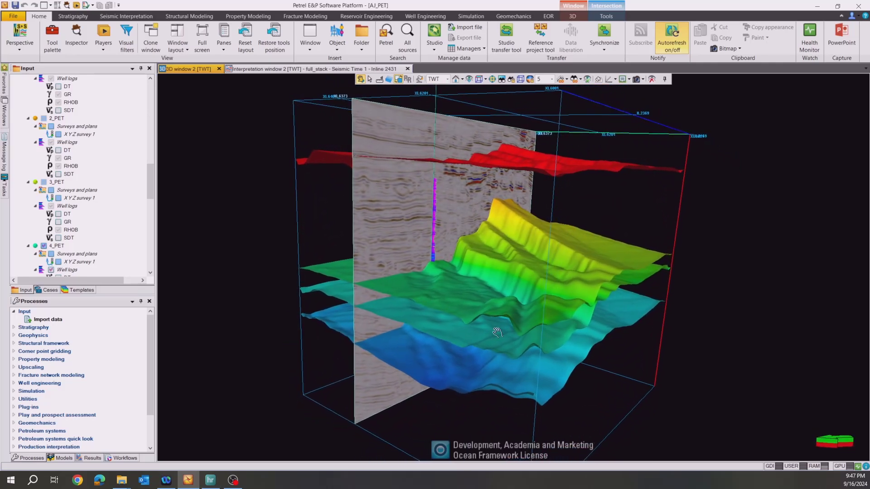
pyautogui.moveTo(155, 176); pyautogui.dragTo(143, 203)
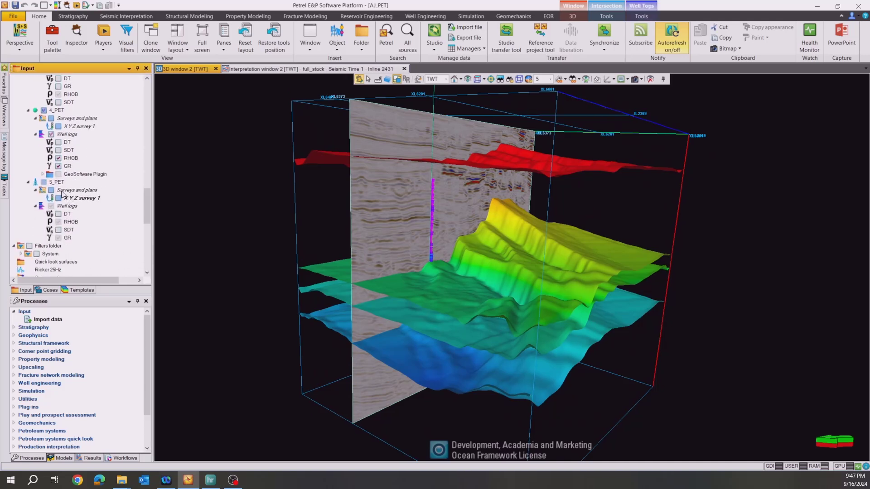
pyautogui.click(84, 175)
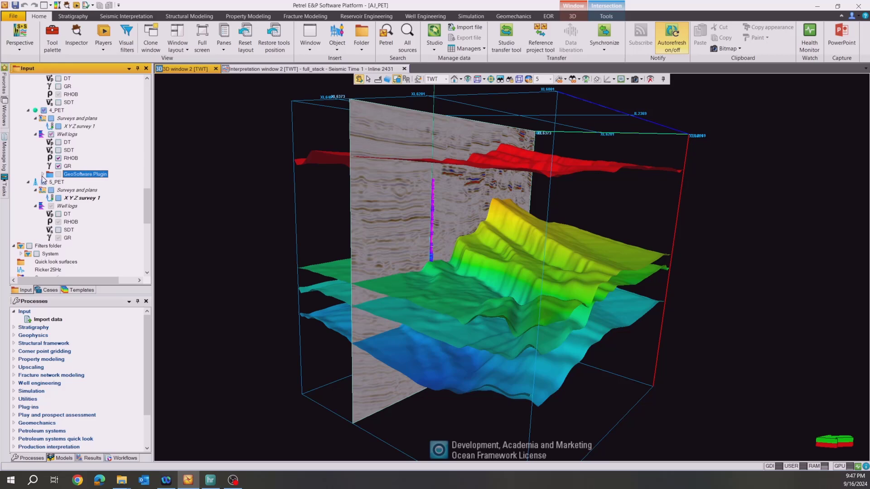
pyautogui.click(42, 175)
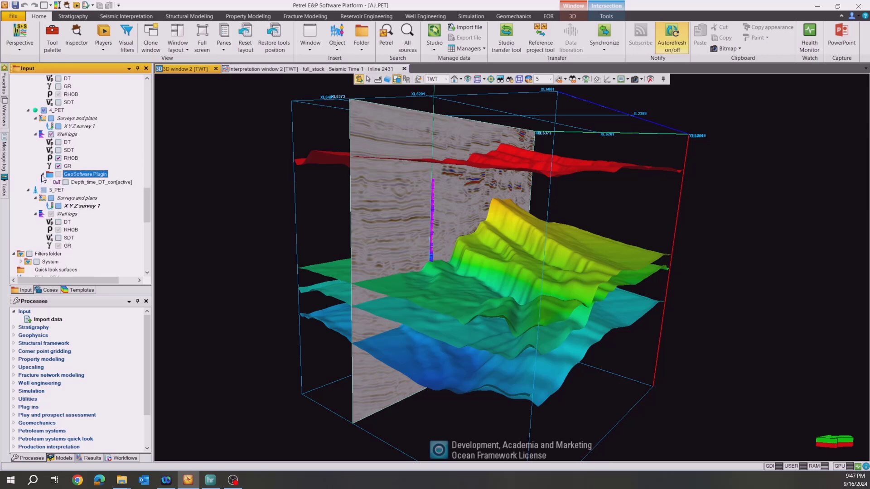
pyautogui.click(93, 182)
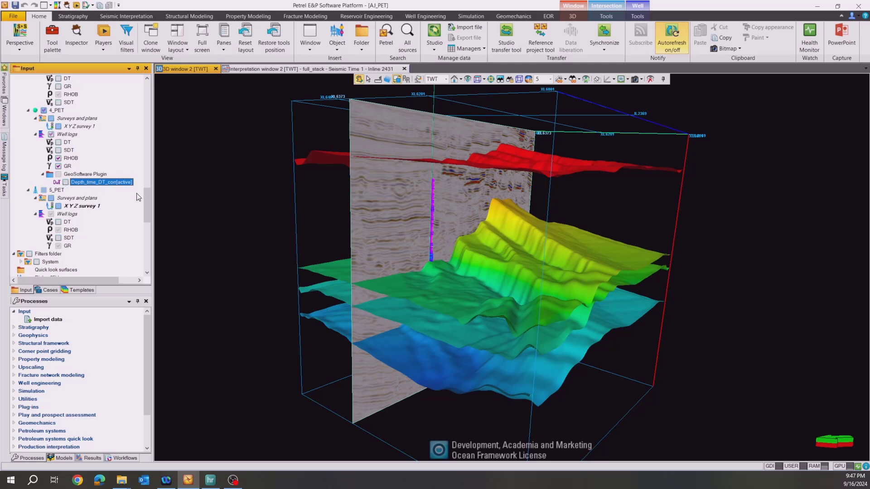
pyautogui.moveTo(148, 202); pyautogui.dragTo(141, 249)
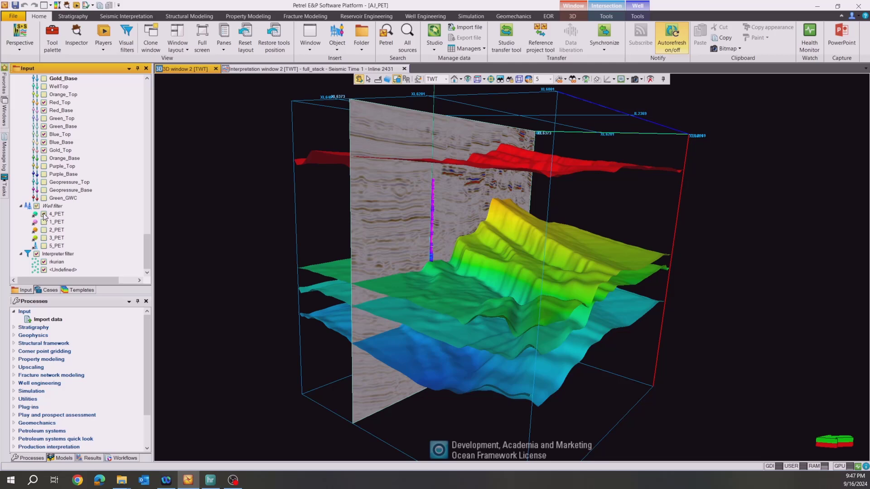
pyautogui.moveTo(467, 337); pyautogui.dragTo(587, 296)
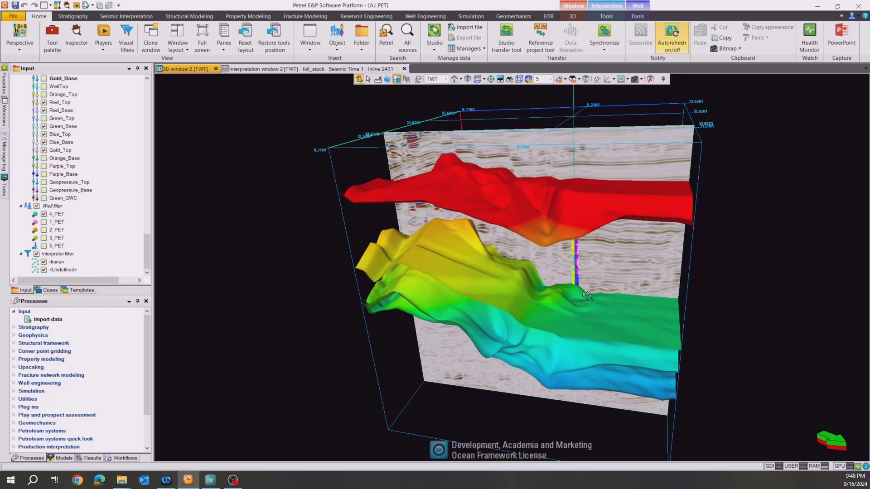